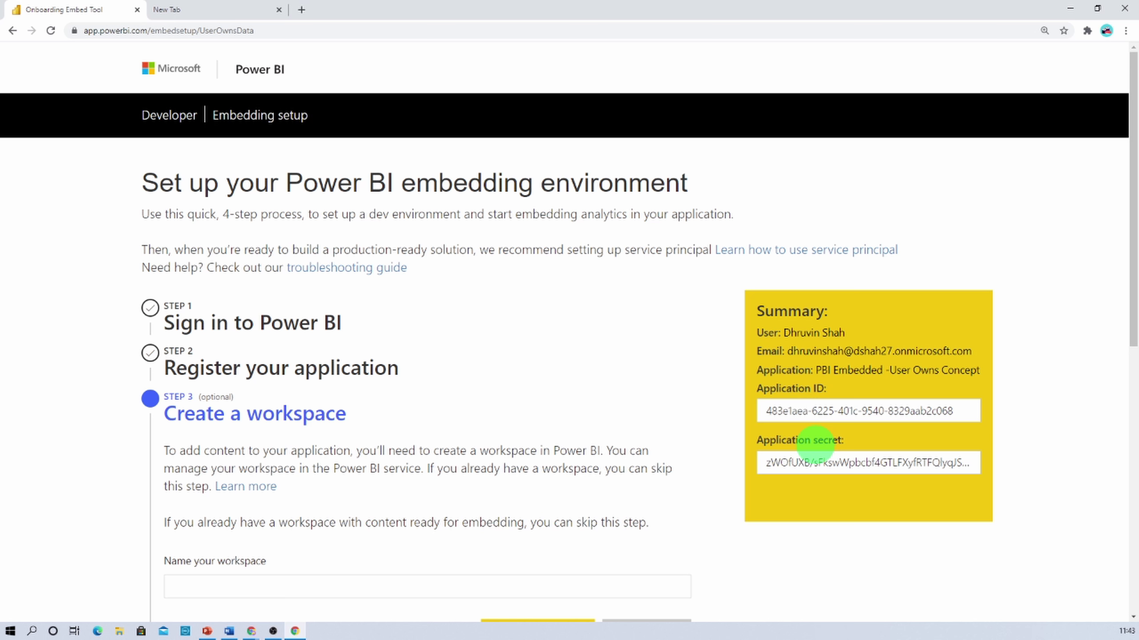
- Copy the application ID from the setup summary into a new Notepad note under the heading "App Id:"
click(807, 412)
triple_click(807, 412)
key(ctrl+c)
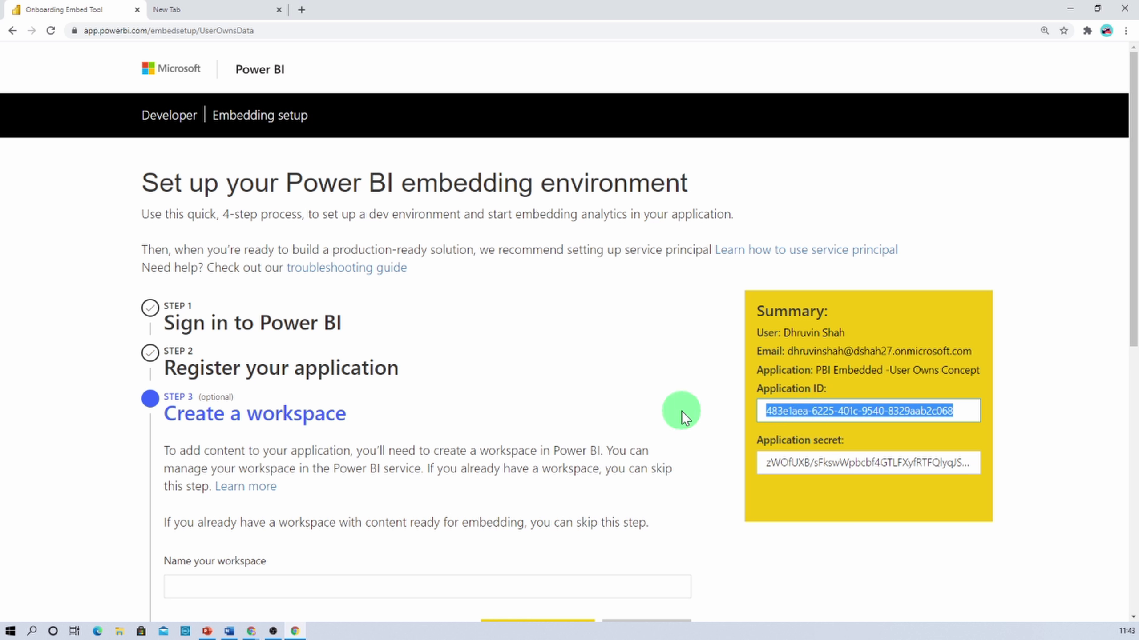
key(super)
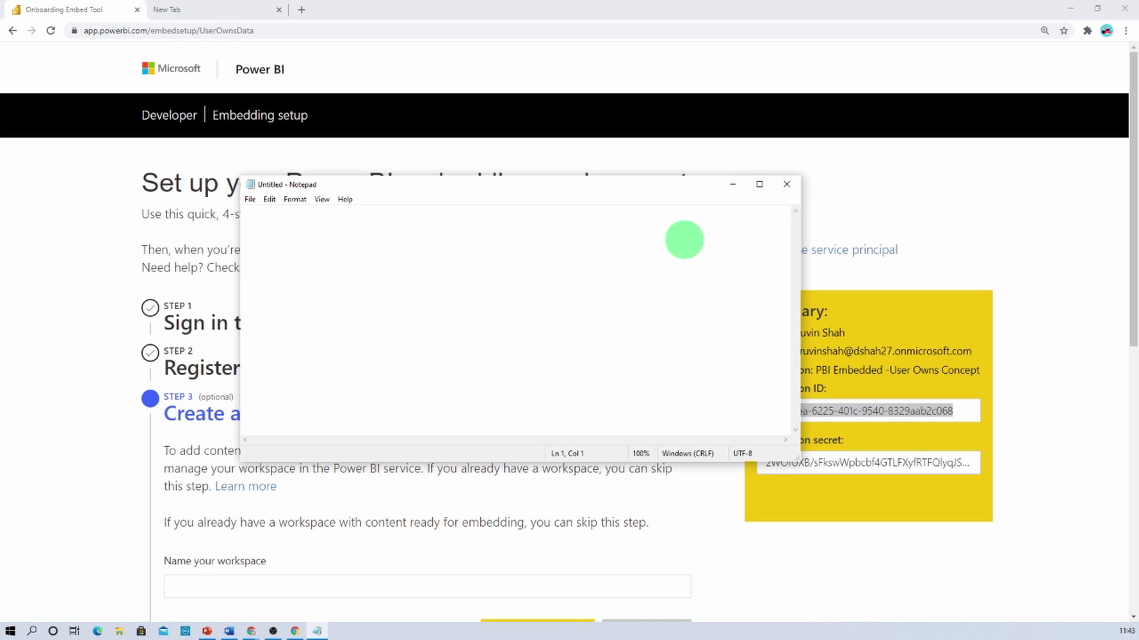
text(App )
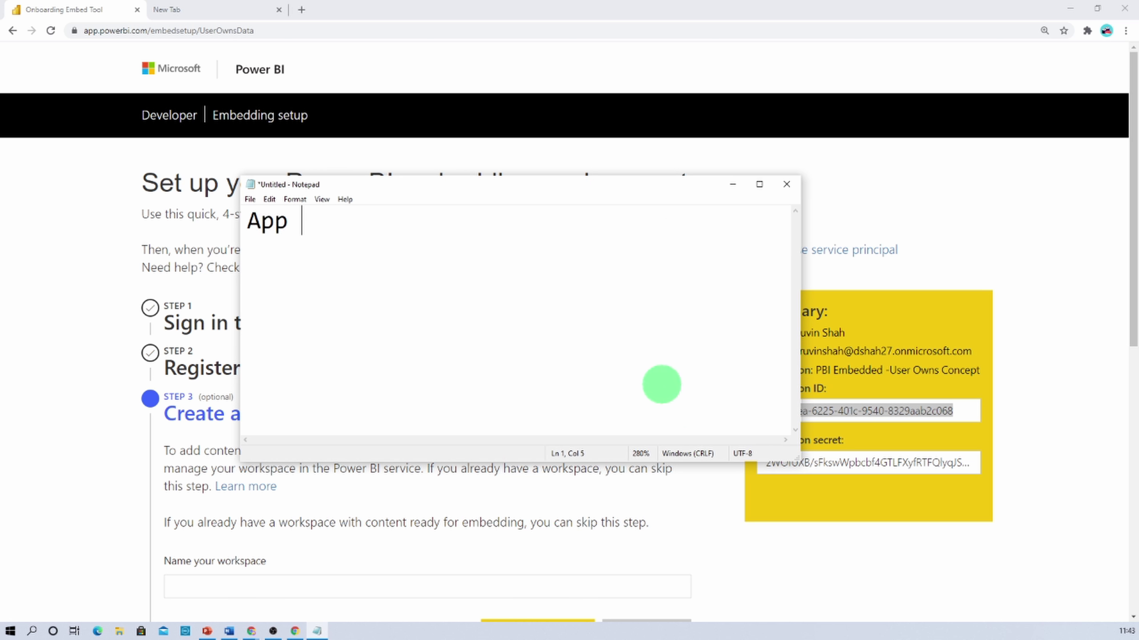
text(Id:)
key(Return)
key(ctrl+v)
key(Return)
key(Return)
- Add the heading "App Secret:" to the note, paste the application secret beneath it, and minimize Notepad
text(A)
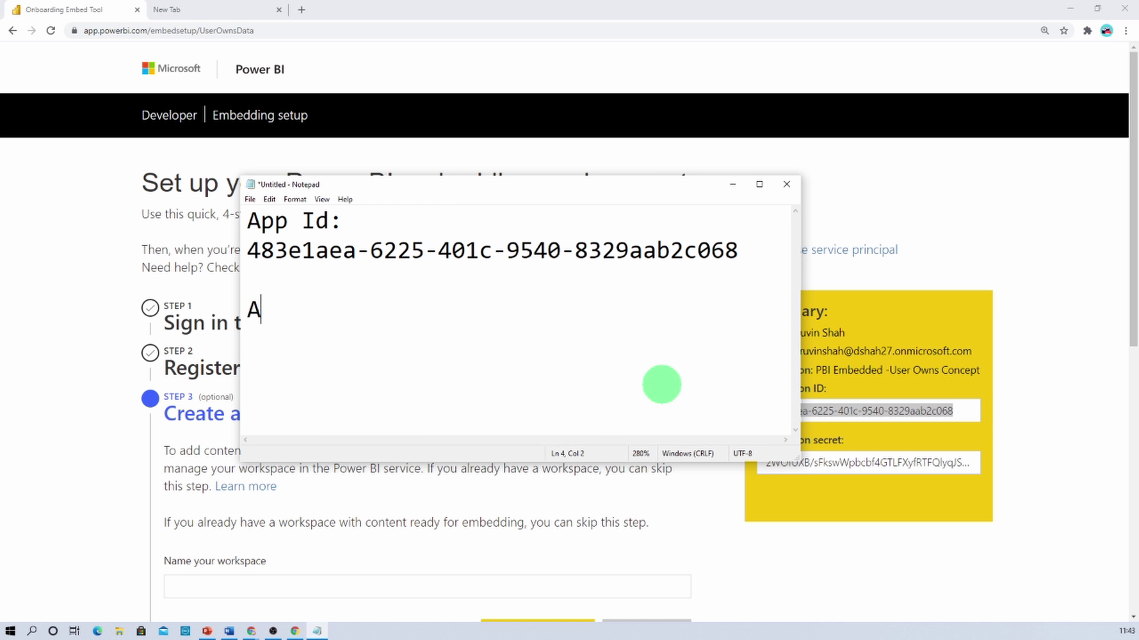
text(pp Secret:)
key(Return)
key(ctrl+v)
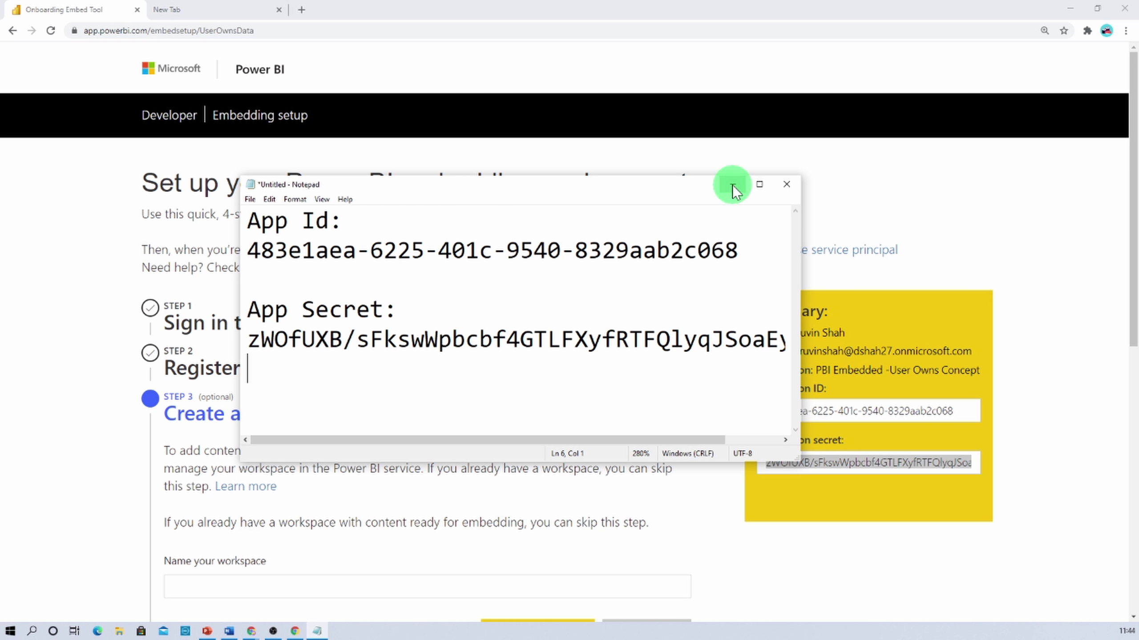
click(732, 184)
- Skip the optional workspace creation and content import steps, and download the sample application
scroll(384, 409, down, 5)
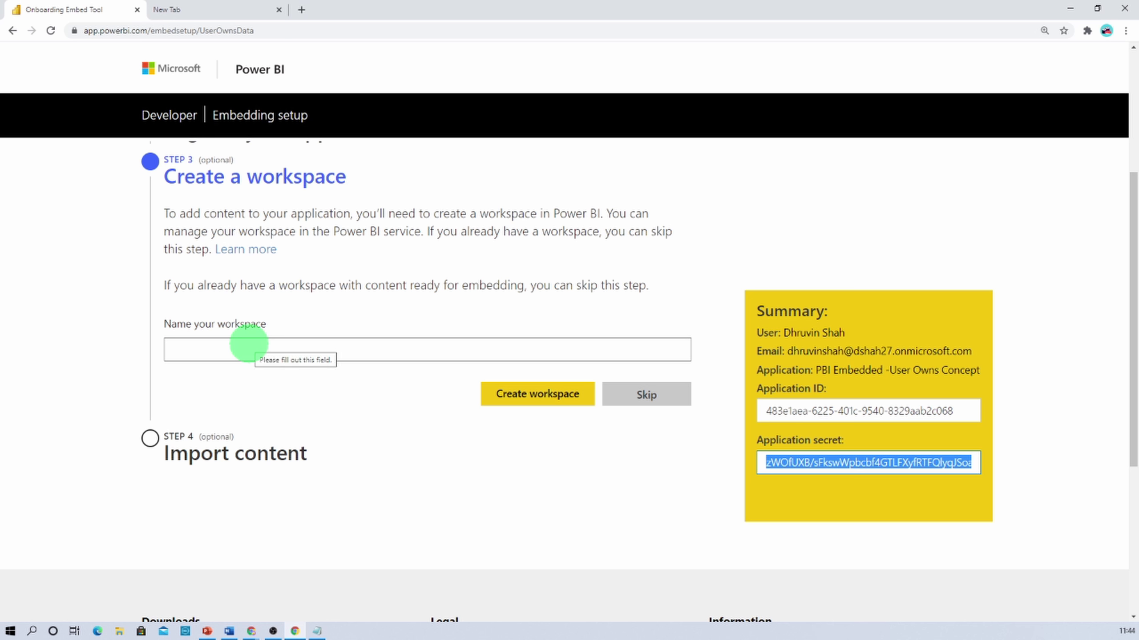
click(659, 403)
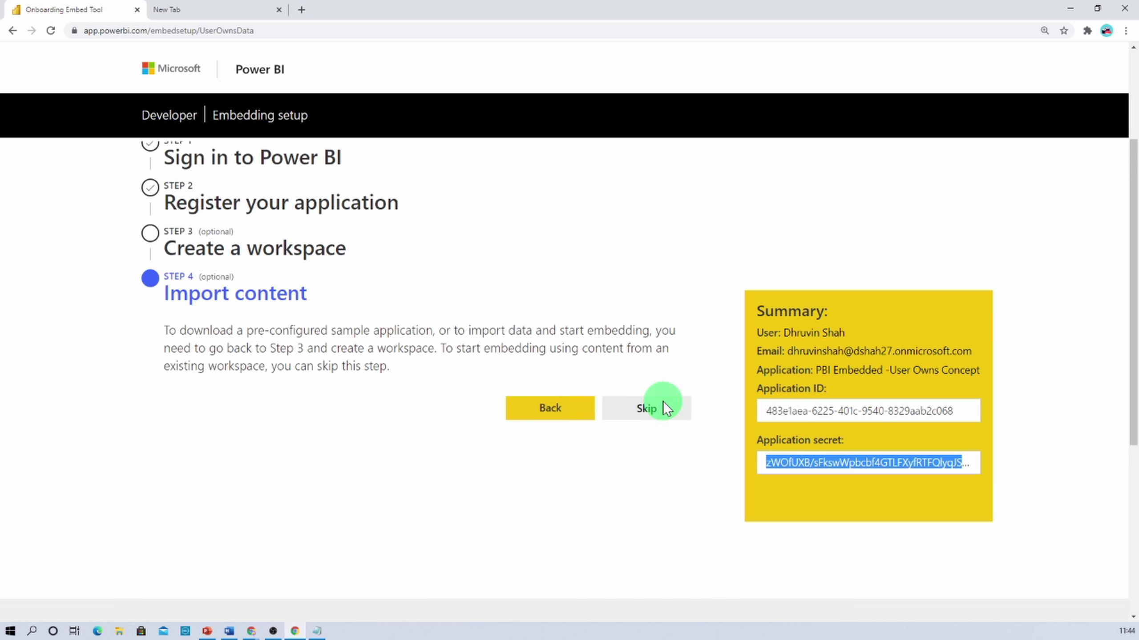
scroll(424, 396, up, 2)
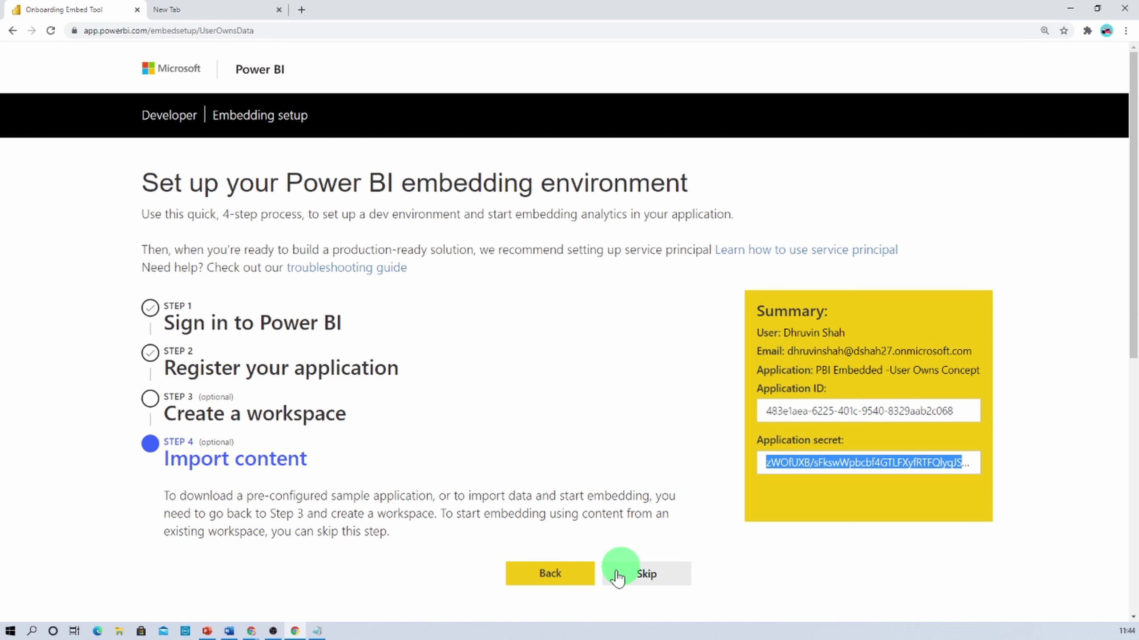
click(664, 582)
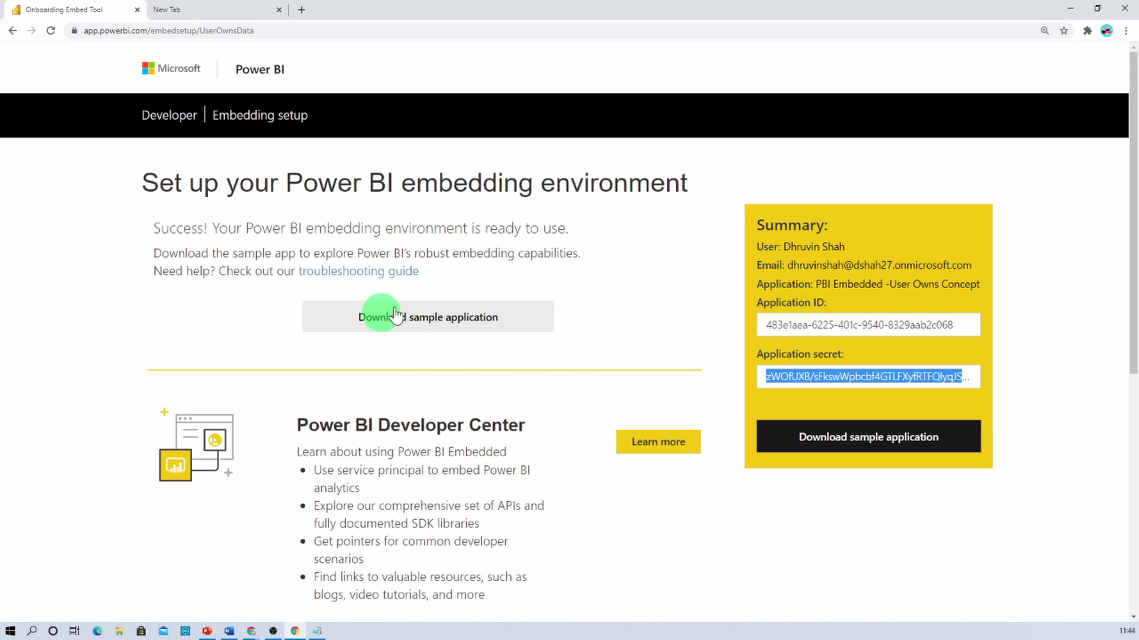
click(430, 331)
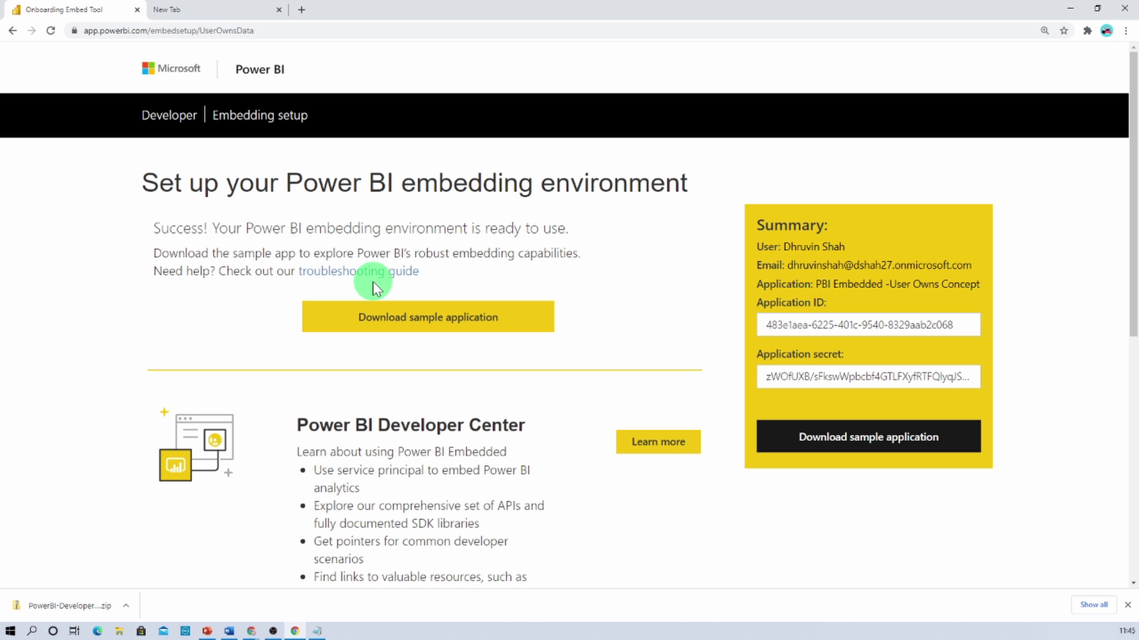
- Open the Azure portal at portal.azure.com in the empty browser tab
click(218, 13)
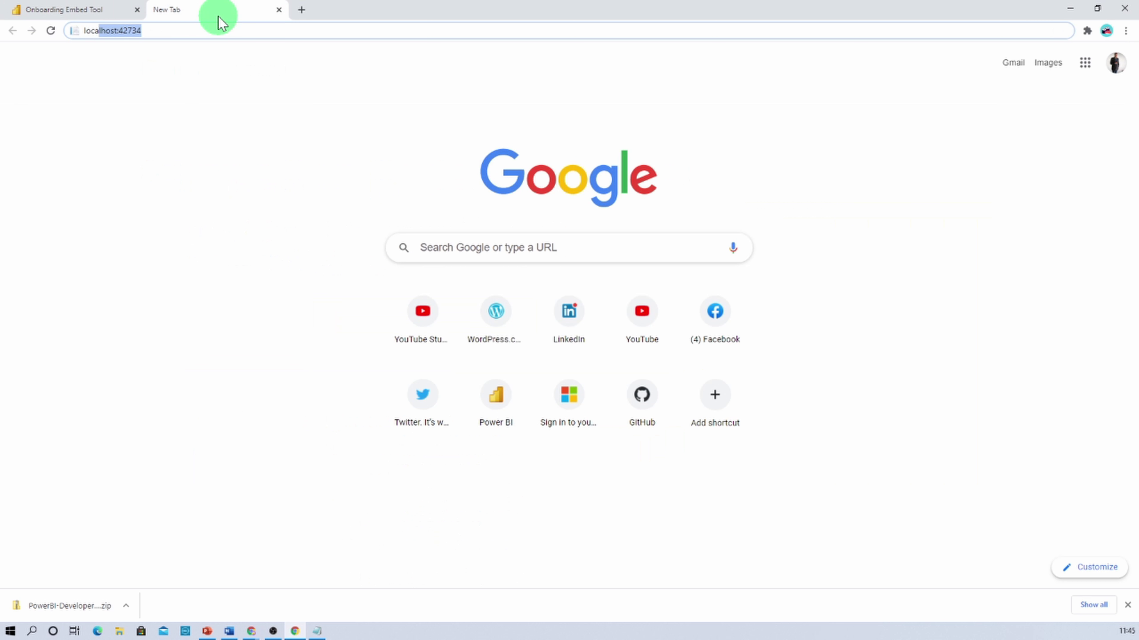
key(ctrl+a)
text(po)
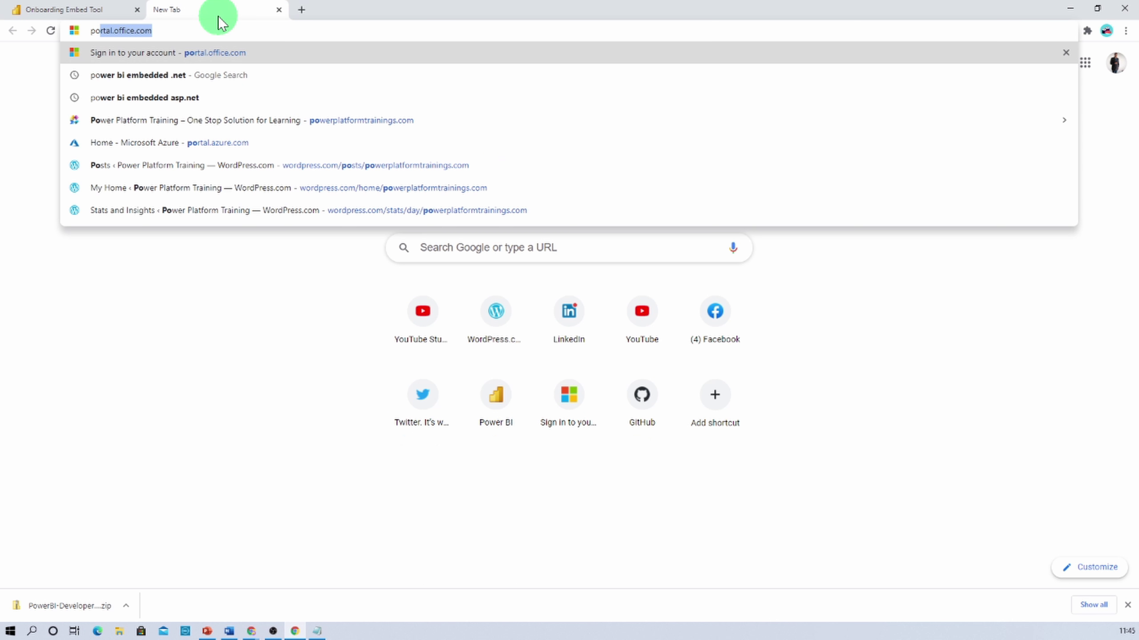
text(rt)
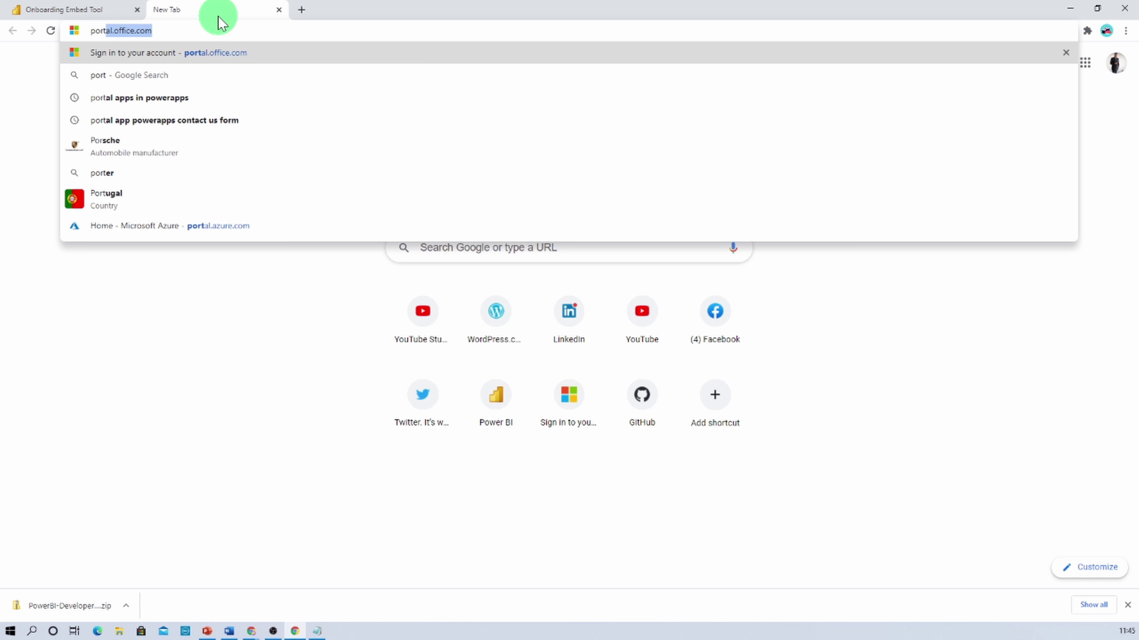
text(a)
text(l.azur)
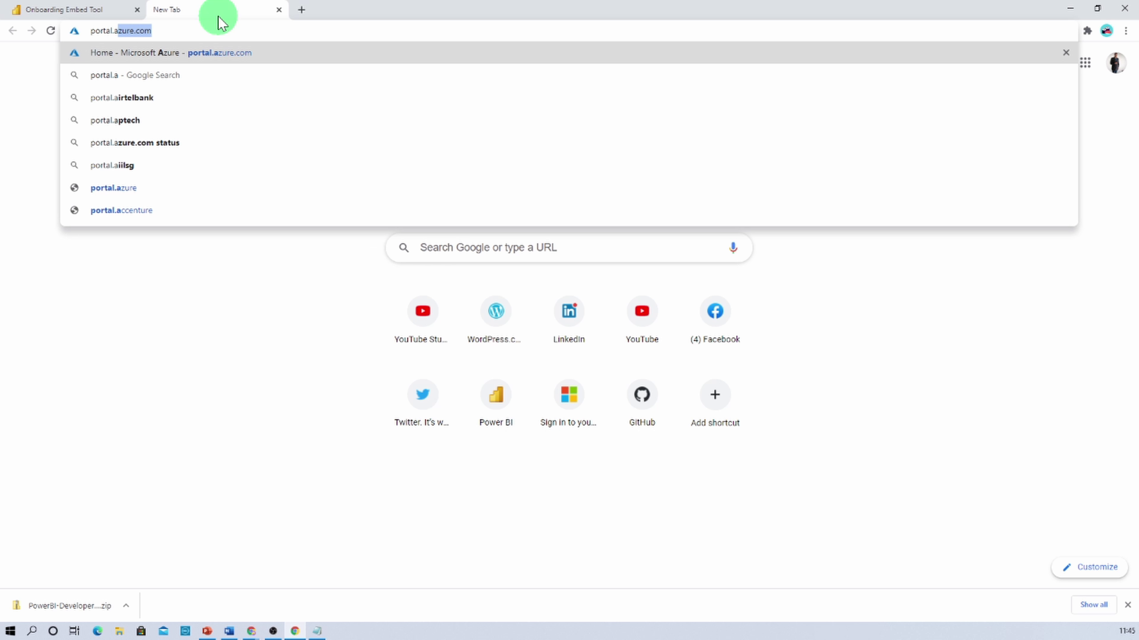
key(Return)
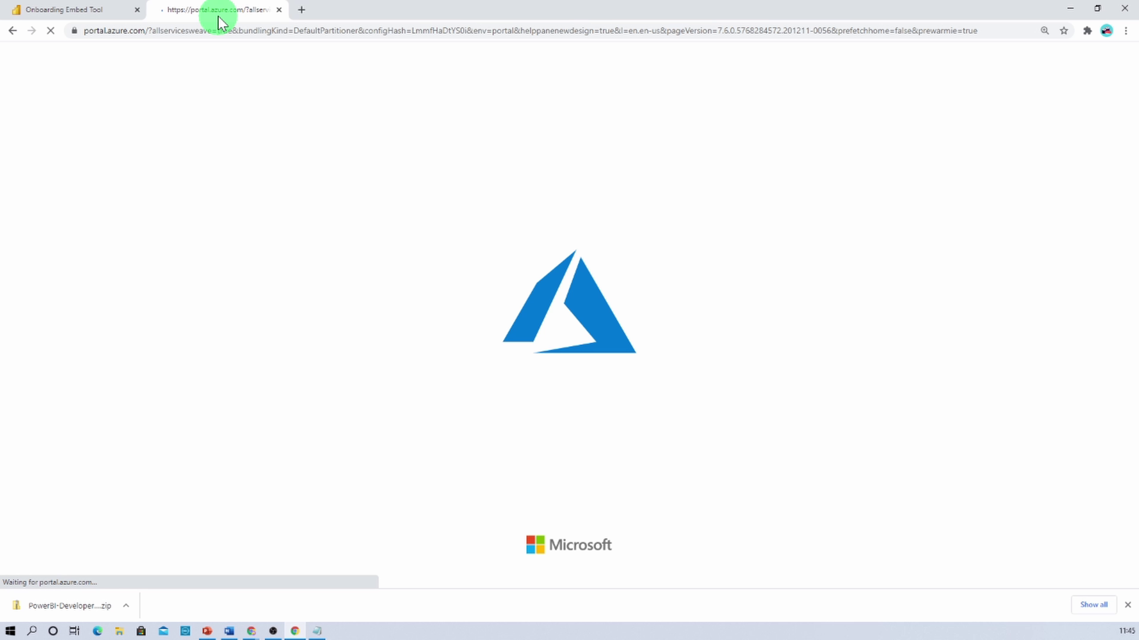
- Go to Azure Active Directory, reduce the page zoom to 175%, and open its App registrations
click(35, 71)
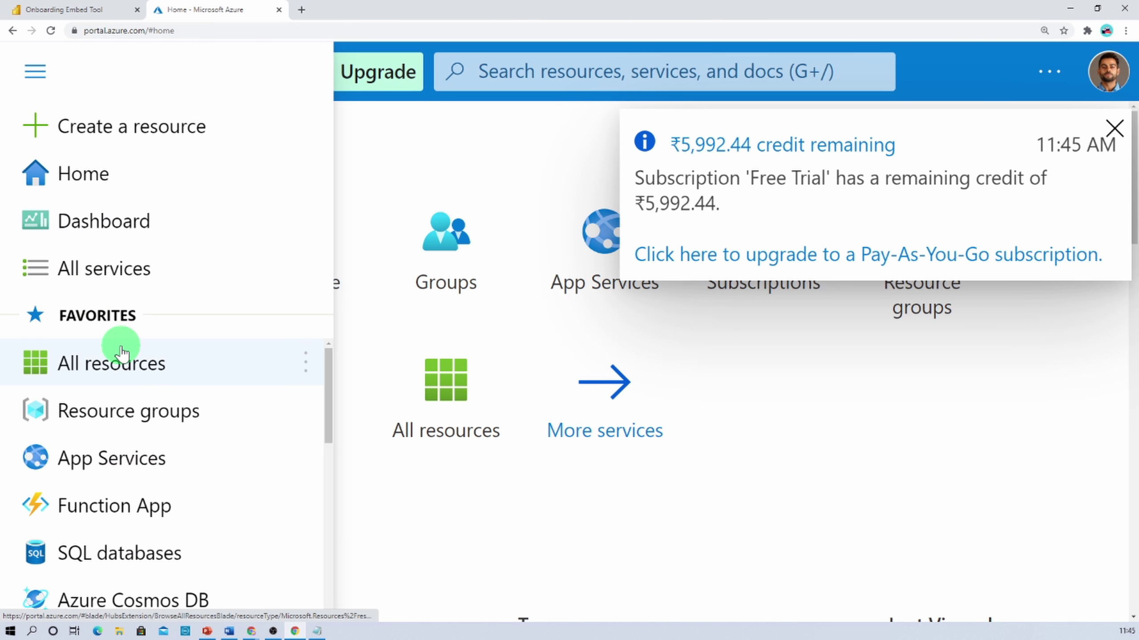
scroll(121, 352, down, 5)
click(143, 544)
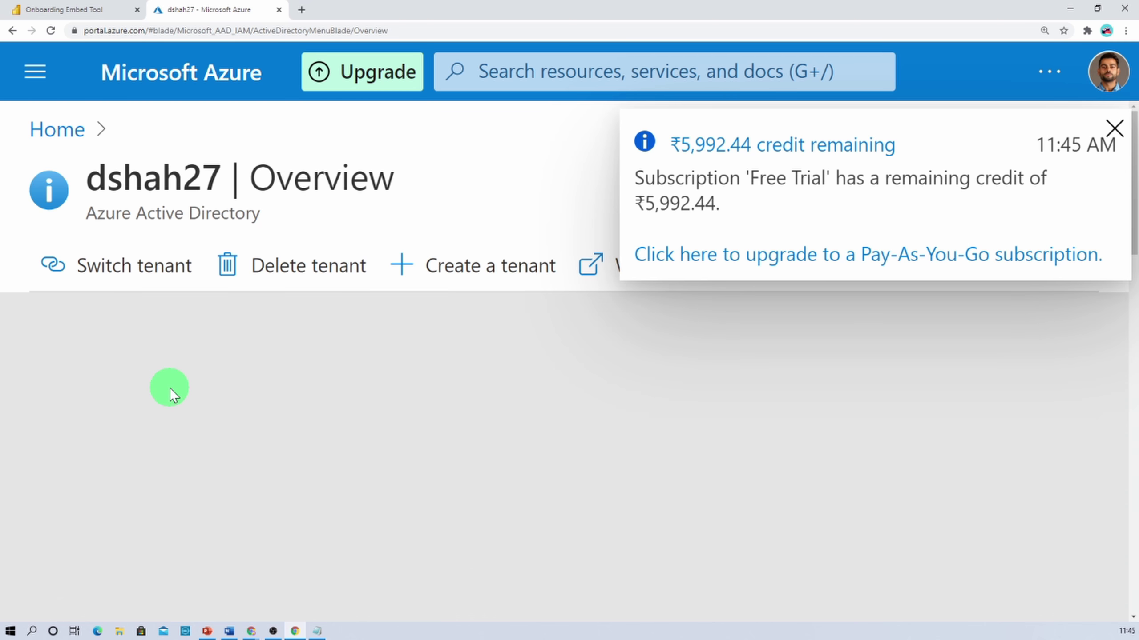
key(ctrl+minus)
key(ctrl+minus)
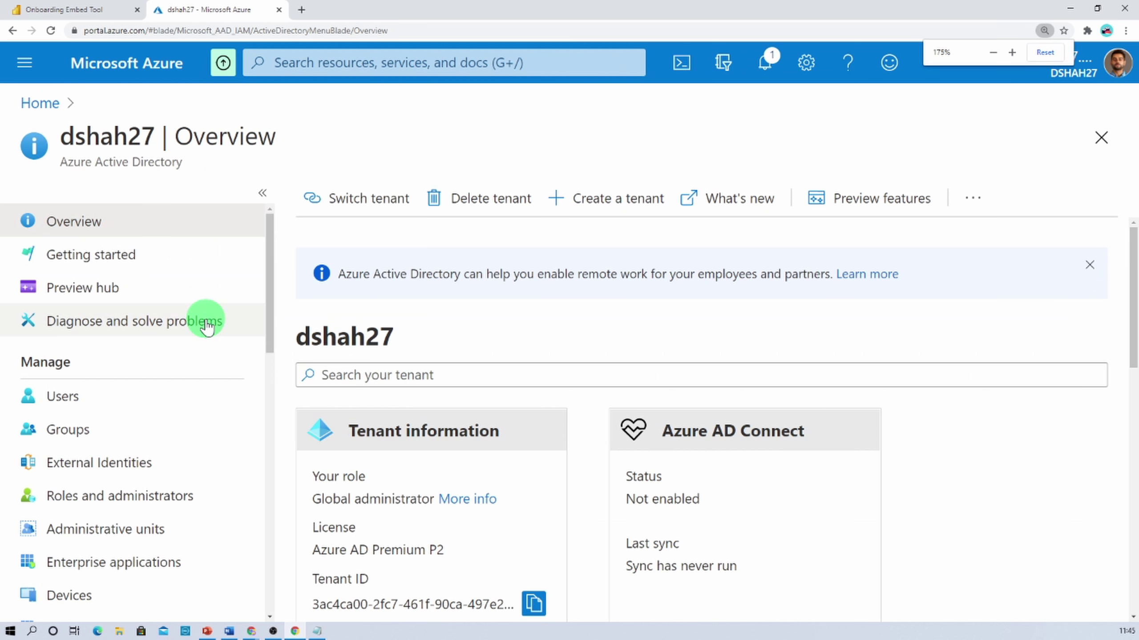
scroll(166, 457, down, 3)
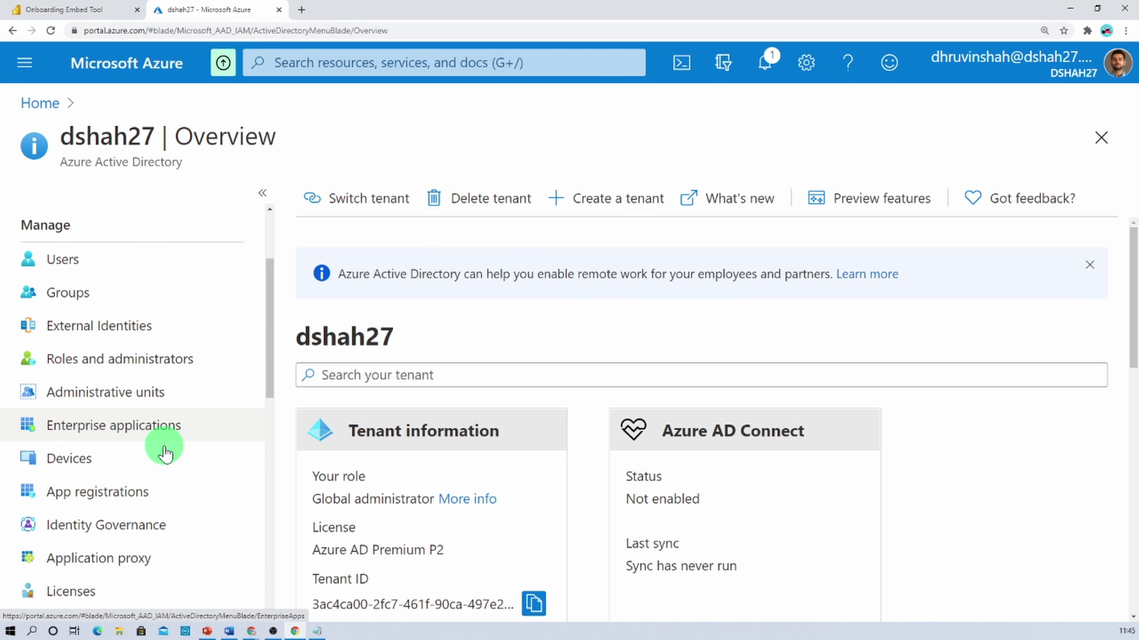
click(158, 460)
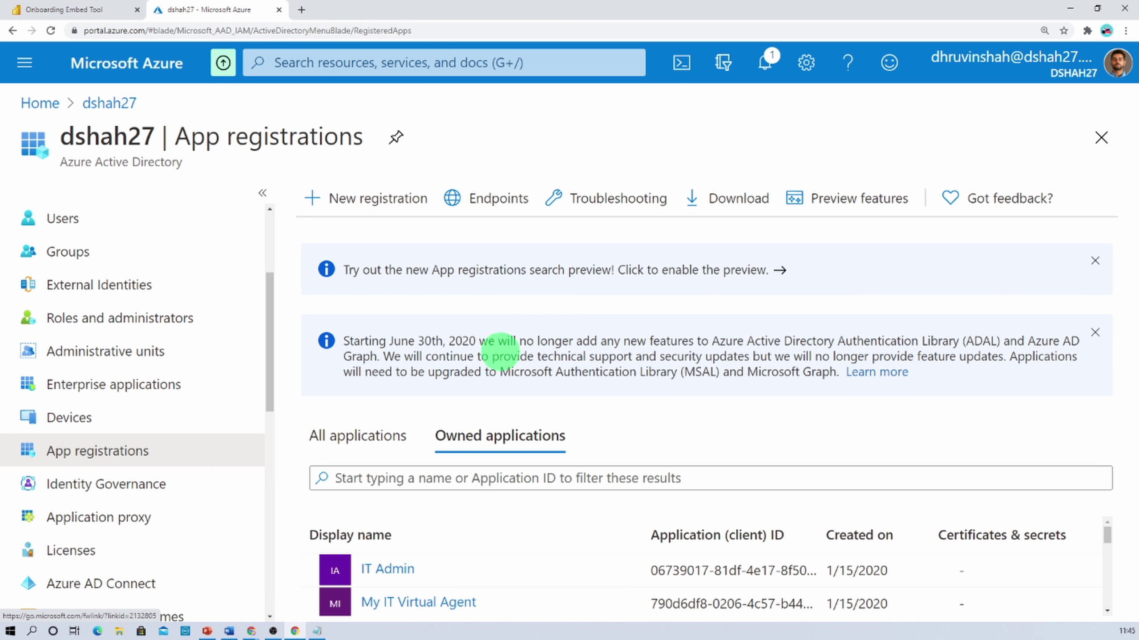
- Dismiss the notices, filter all applications by "p", and open the PBI Embedded -User Owns Concept registration
click(1094, 267)
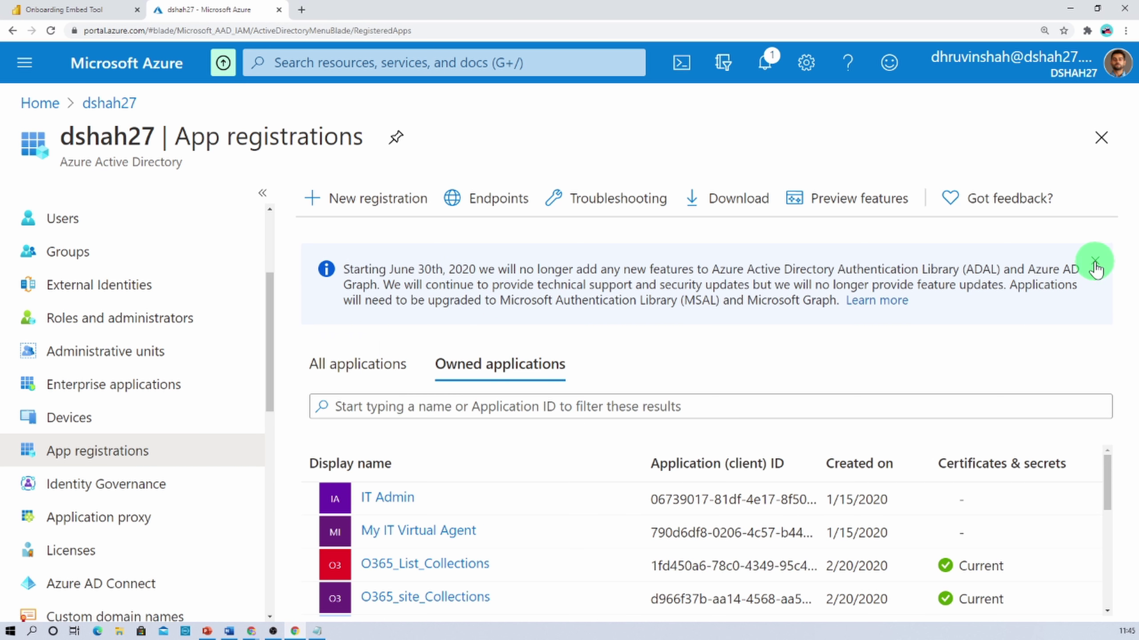
click(1094, 261)
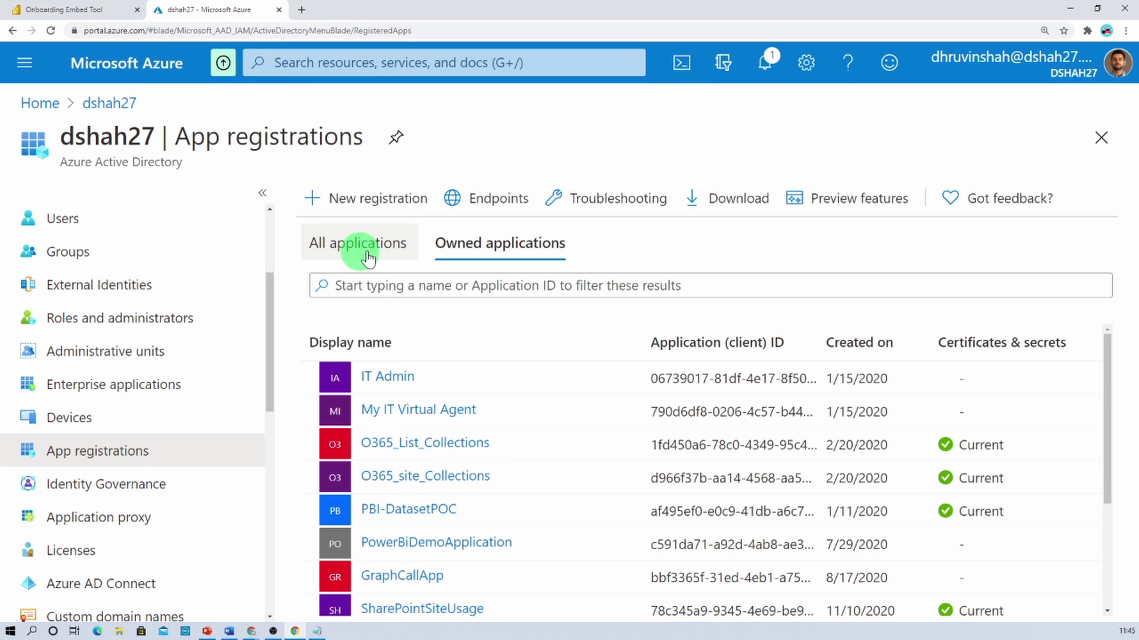
click(477, 253)
click(426, 354)
scroll(428, 357, down, 4)
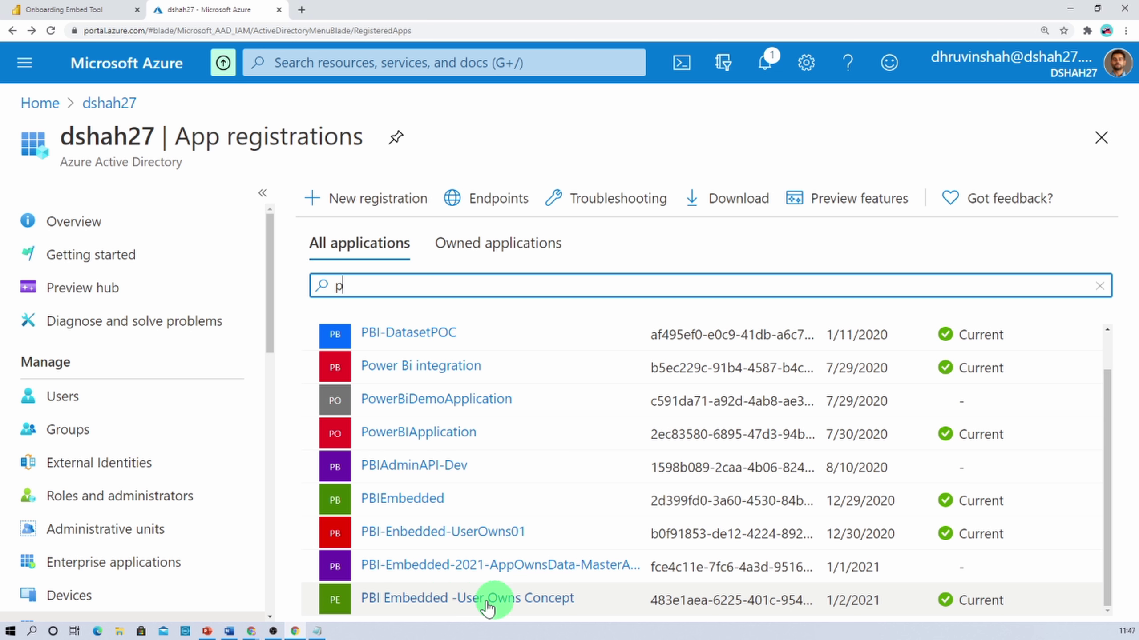
click(518, 600)
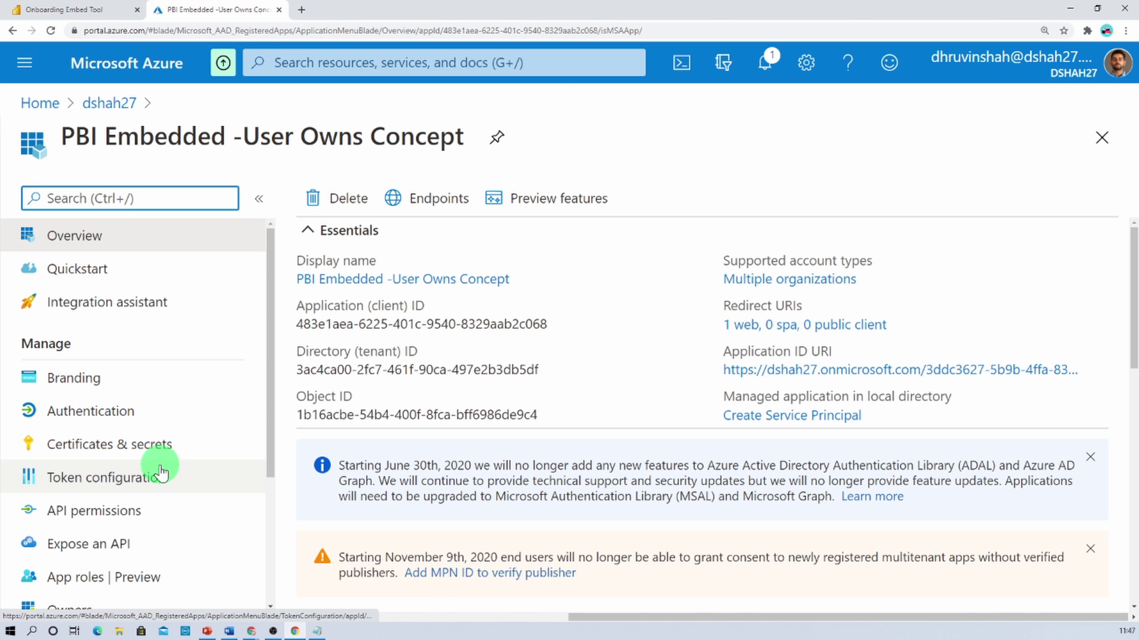
- Open the registration's API permissions, dismiss the warnings, and review the configured Azure Active Directory and Power BI Service permissions
click(139, 514)
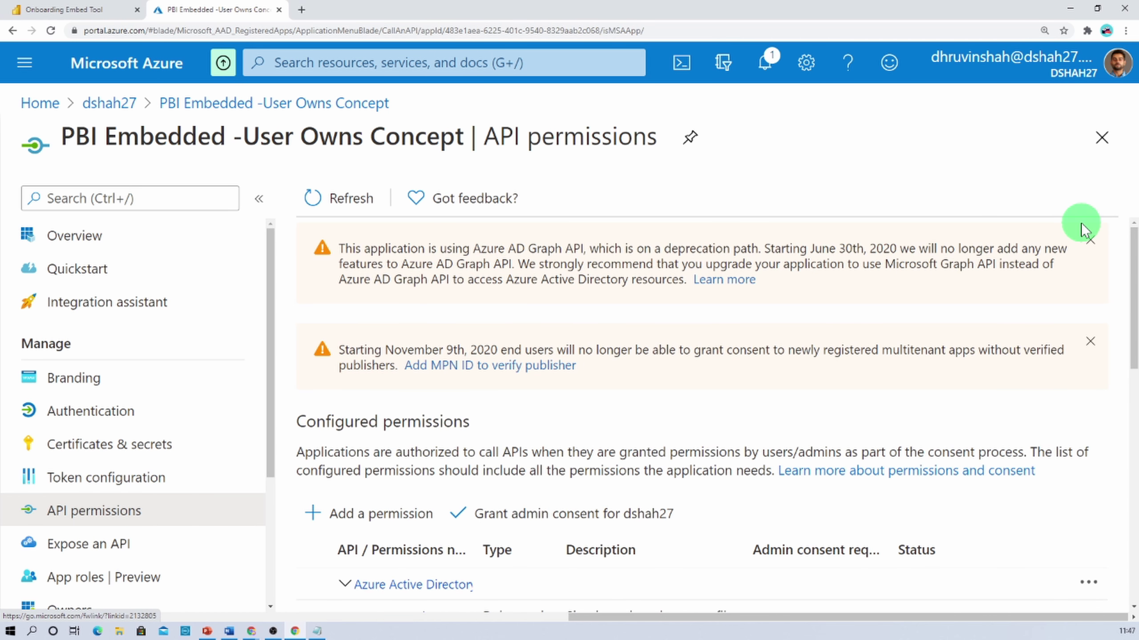
click(1090, 242)
click(1090, 254)
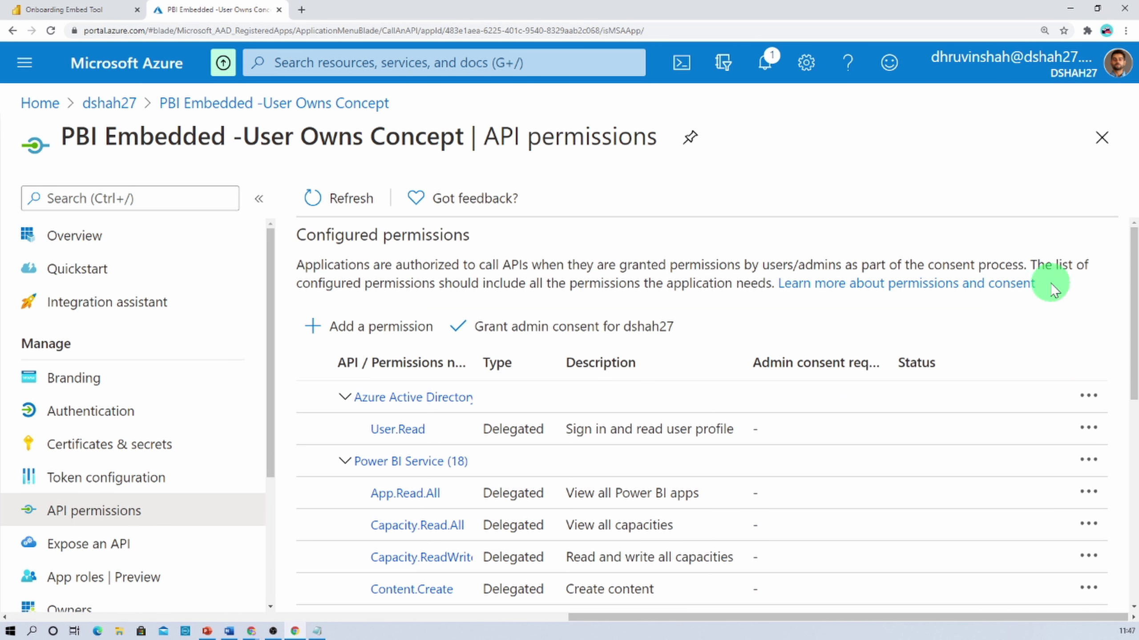
scroll(621, 411, down, 1)
scroll(620, 411, down, 8)
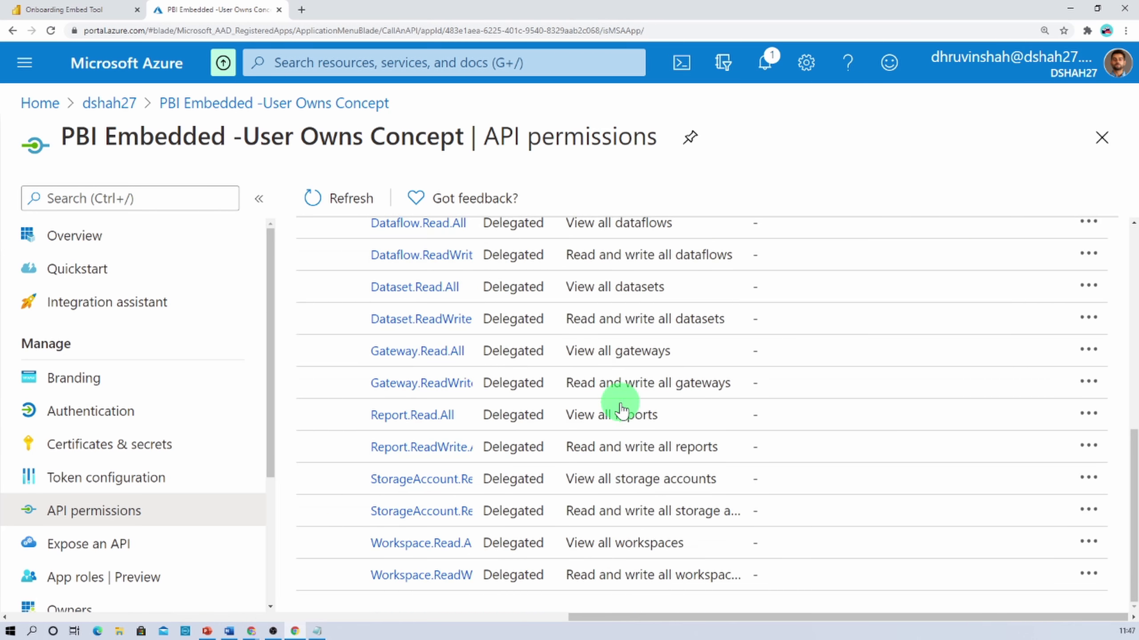
scroll(621, 410, up, 4)
scroll(621, 409, up, 5)
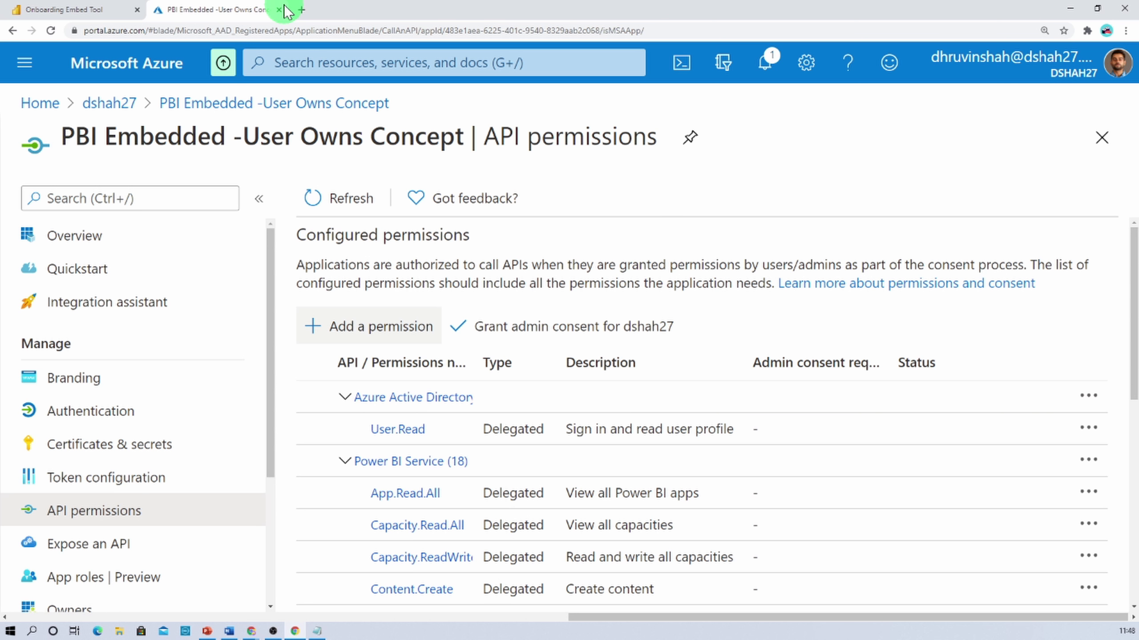
- Open the Power BI service at app.powerbi.com in a new browser tab
click(301, 9)
text(app)
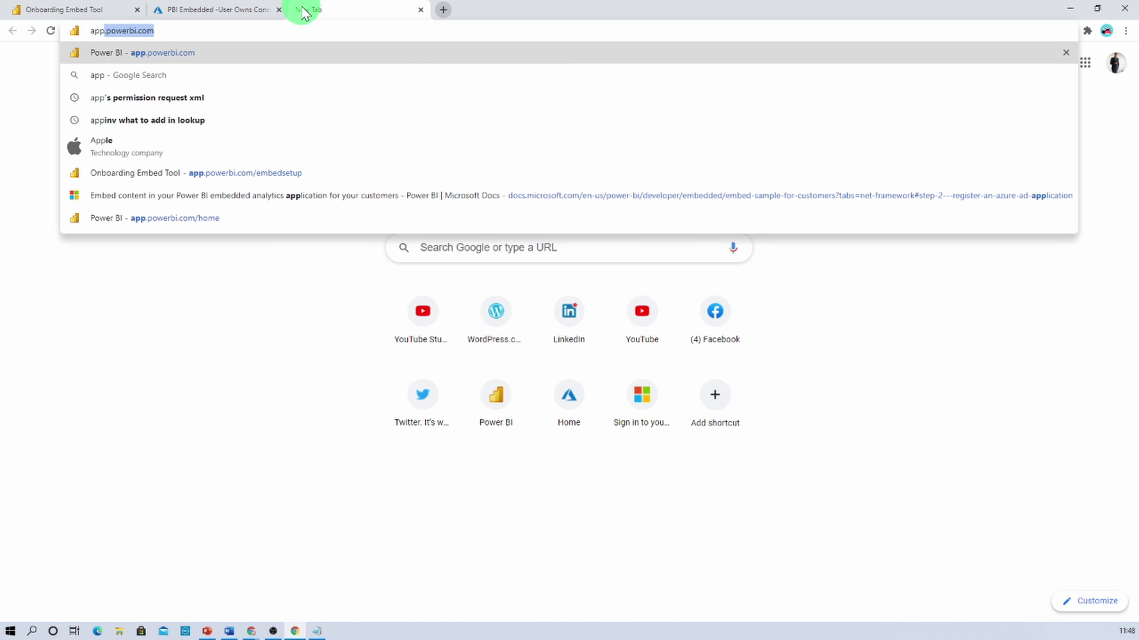
key(Return)
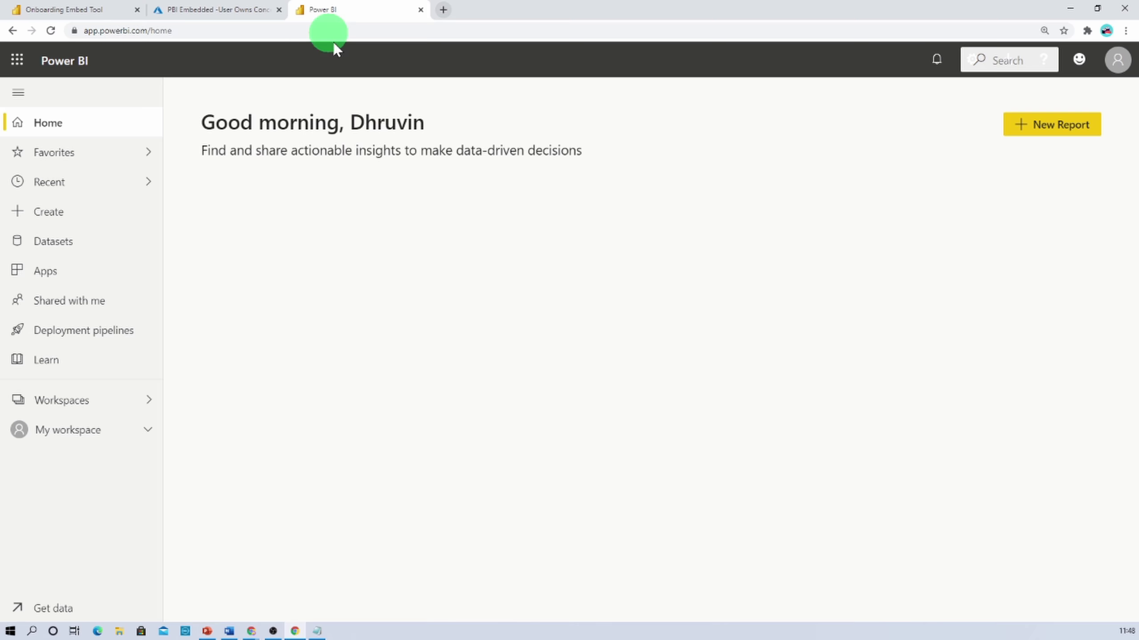
- Create a new Power BI workspace named PBI-Embedded-UserOwns and save it
click(134, 400)
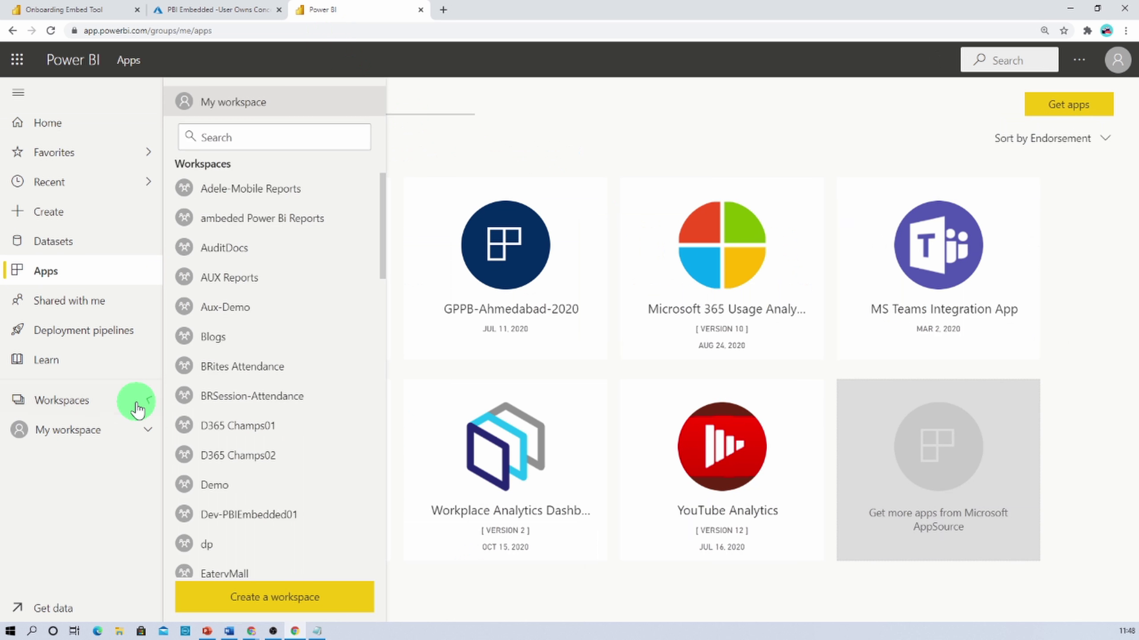
click(240, 601)
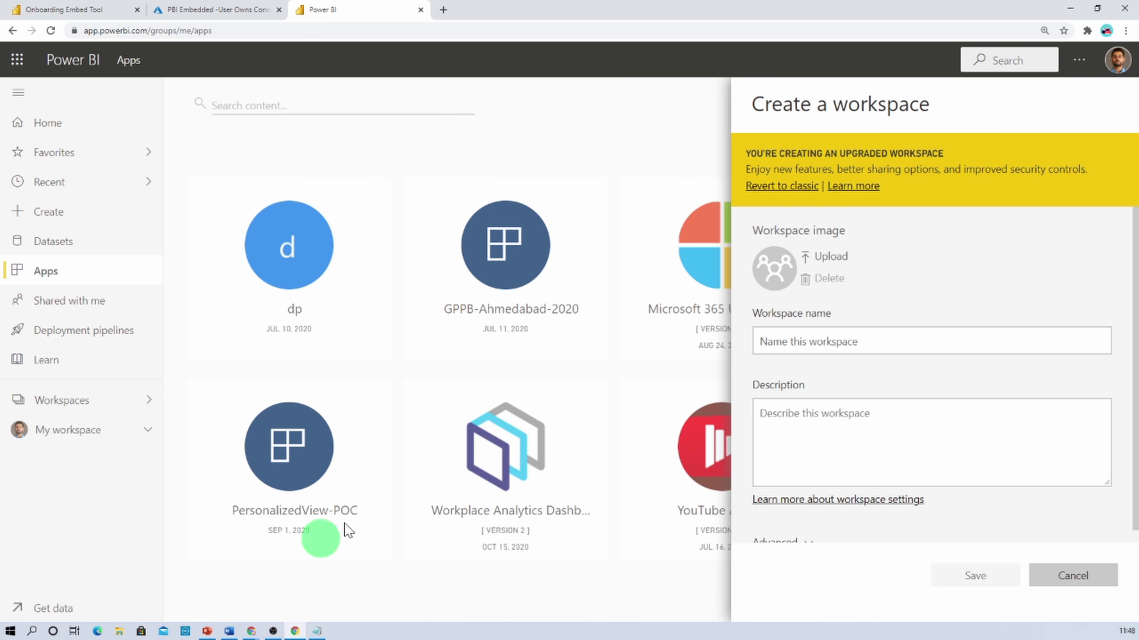
click(811, 336)
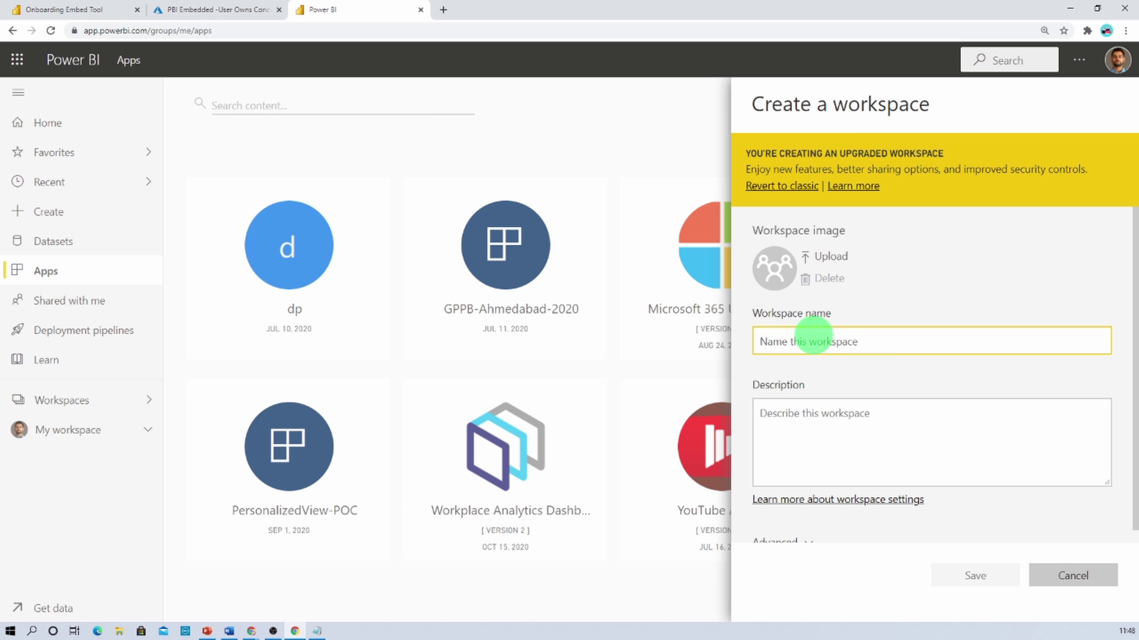
text(Pbi)
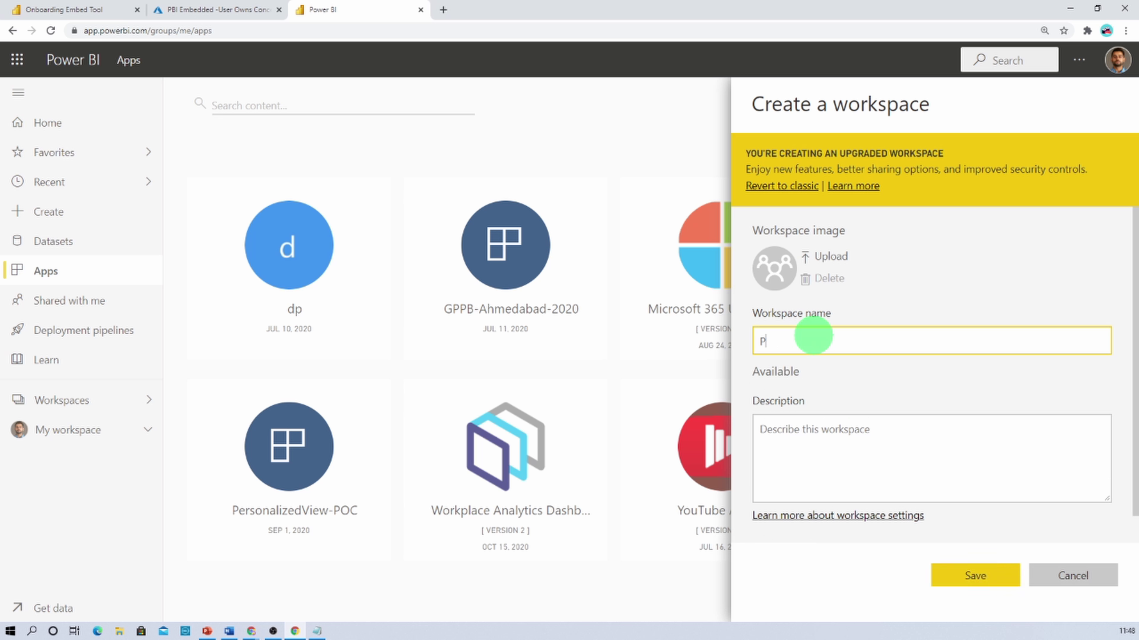
key(BackSpace)
key(BackSpace)
key(ctrl+a)
text(PBI-Embedded-UserOwns)
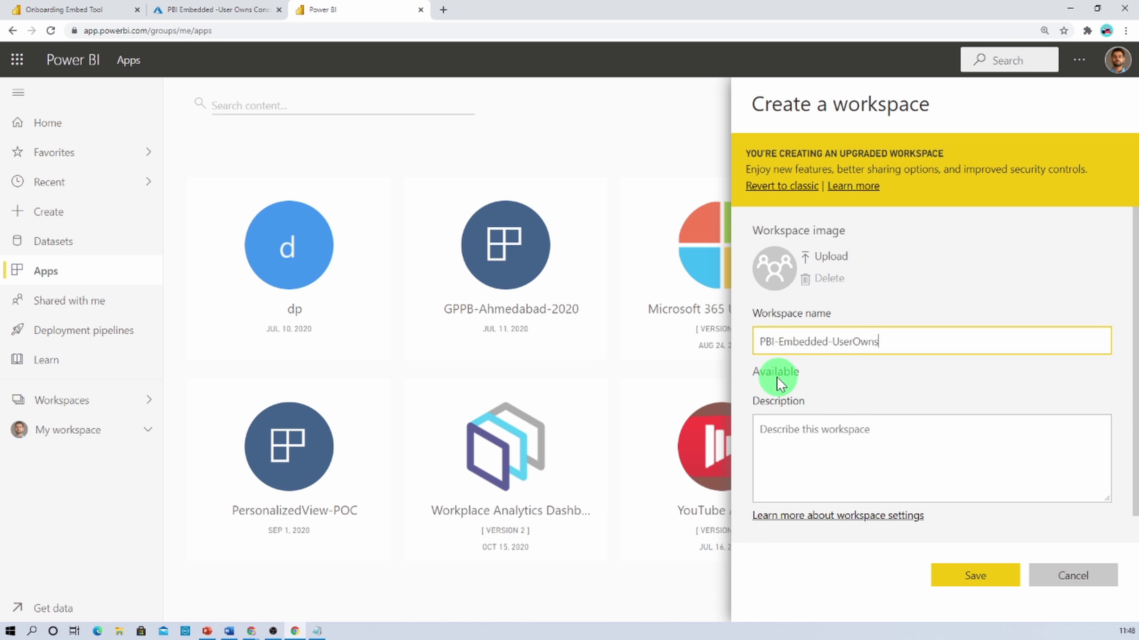
click(974, 578)
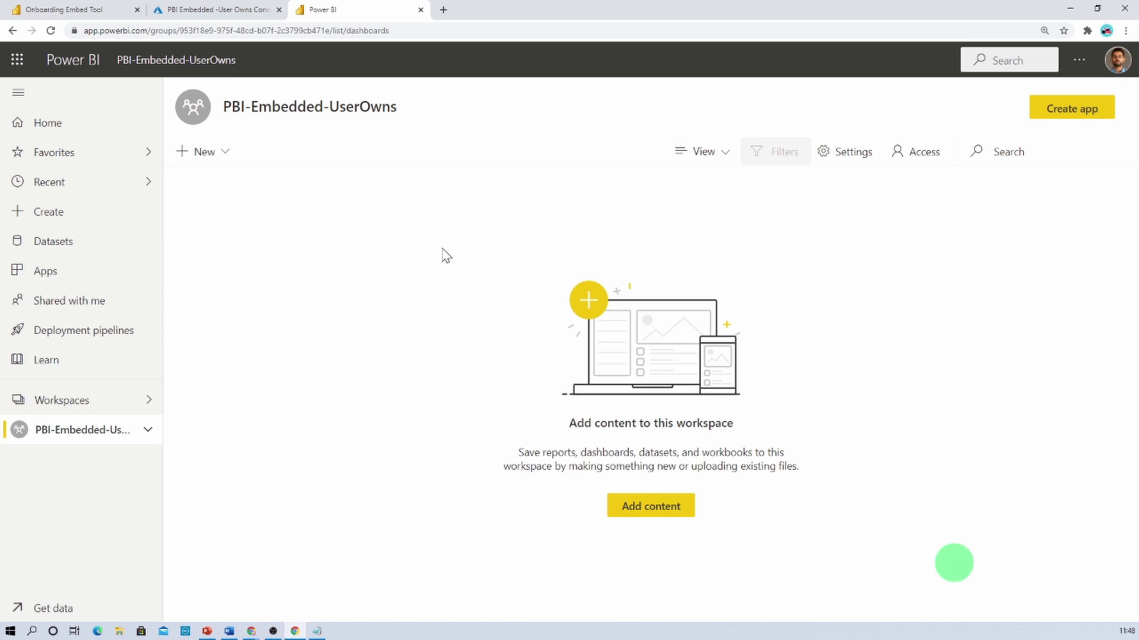
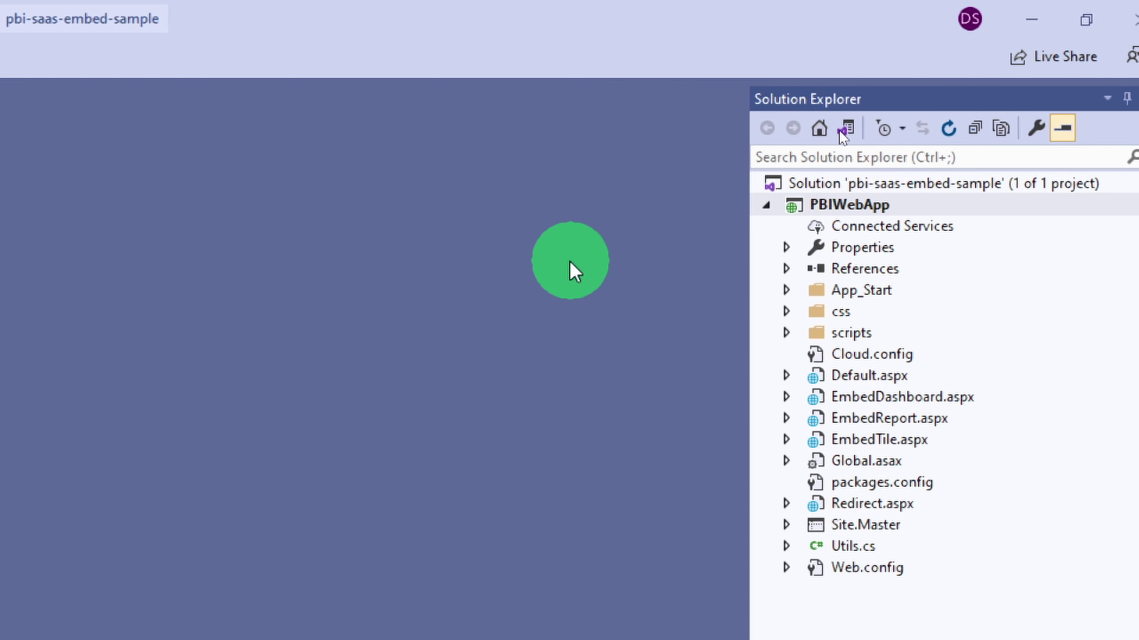
- In Visual Studio, expand the PBIWebApp project's References, scripts and Web.config nodes to examine their contents
click(757, 268)
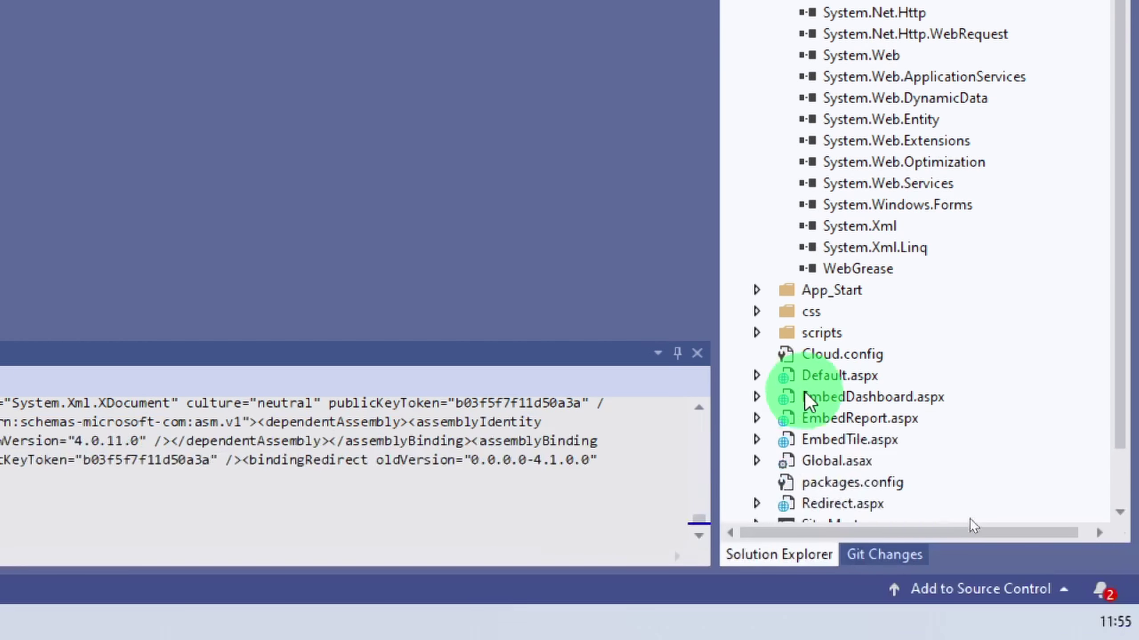
click(757, 538)
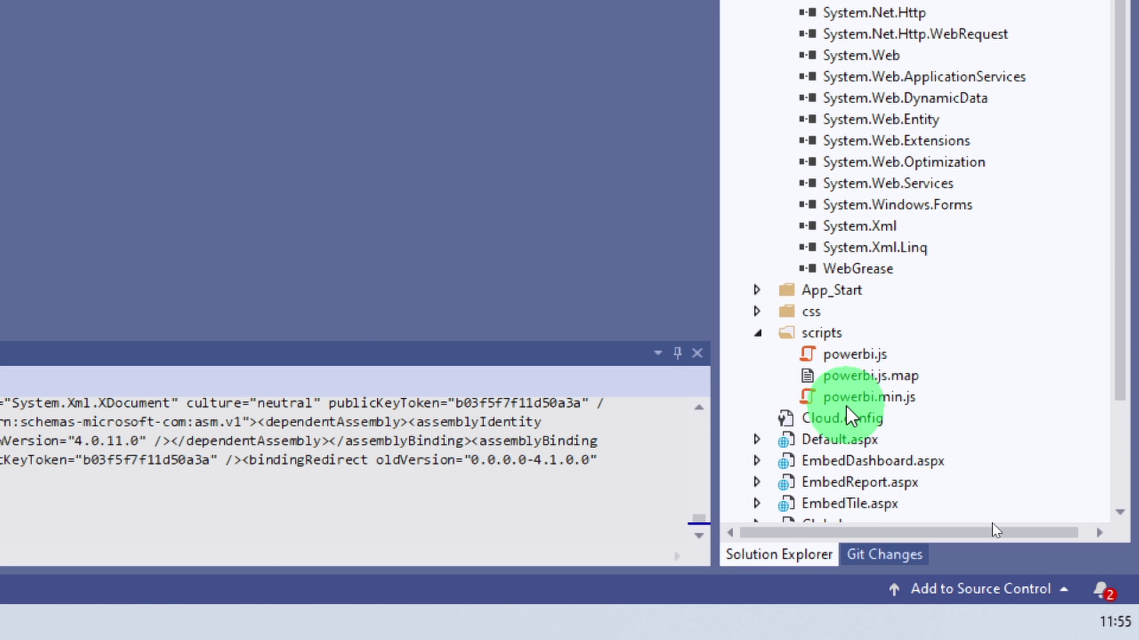
scroll(827, 359, down, 3)
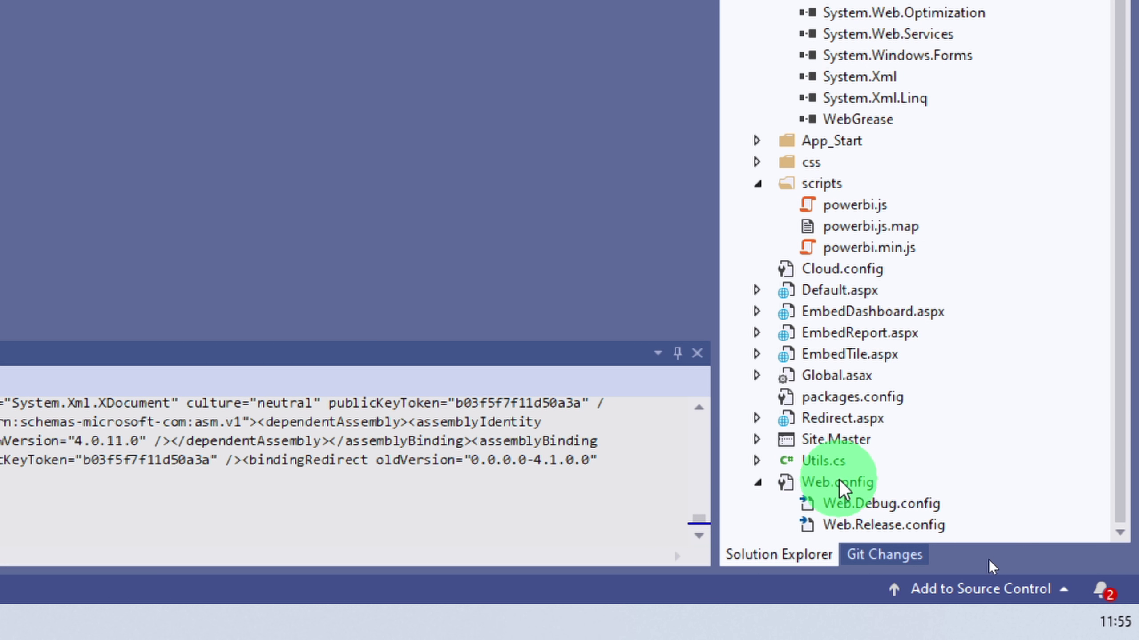
- Open packages.config and review the project's package names, versions and target frameworks
double_click(851, 397)
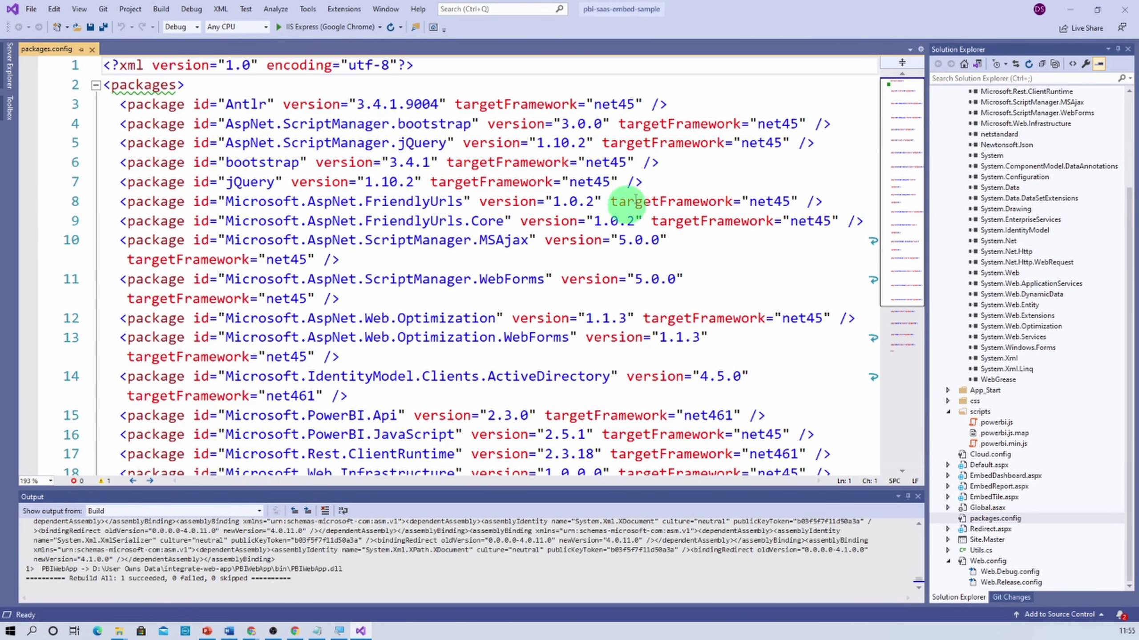
click(394, 318)
scroll(411, 324, down, 5)
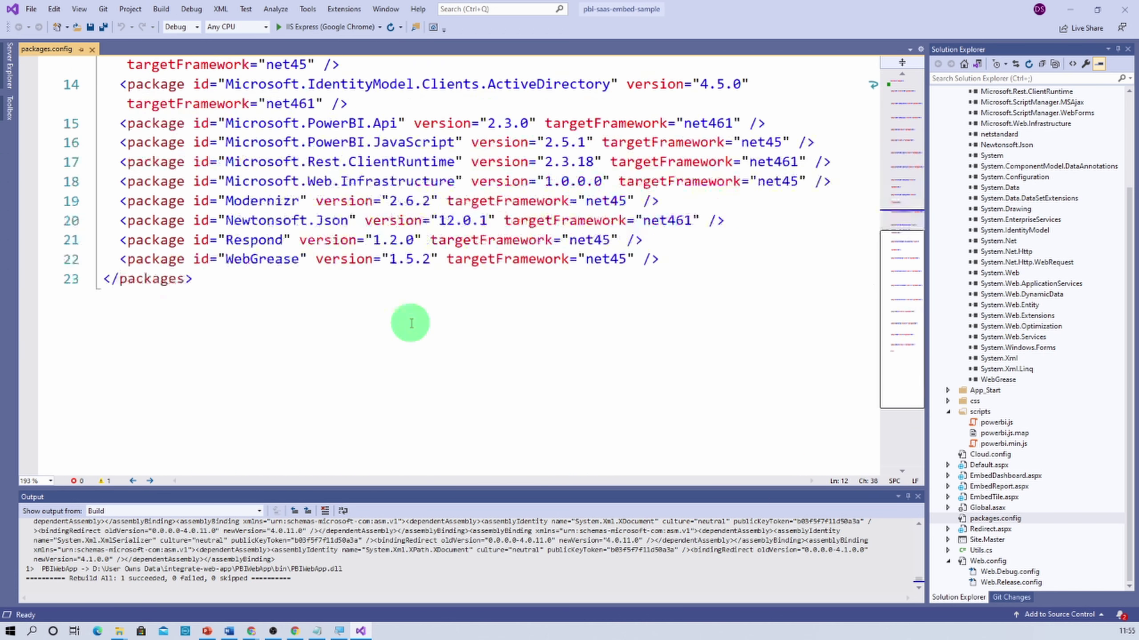
scroll(411, 323, up, 5)
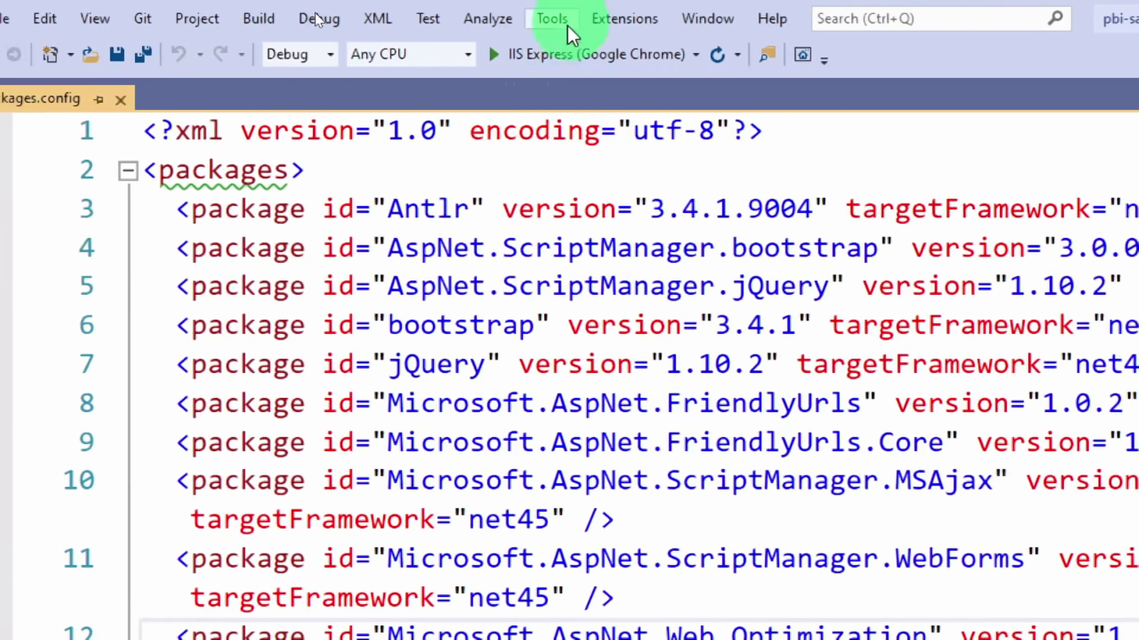
- Open the NuGet package manager for the solution and list the packages with available updates
click(567, 20)
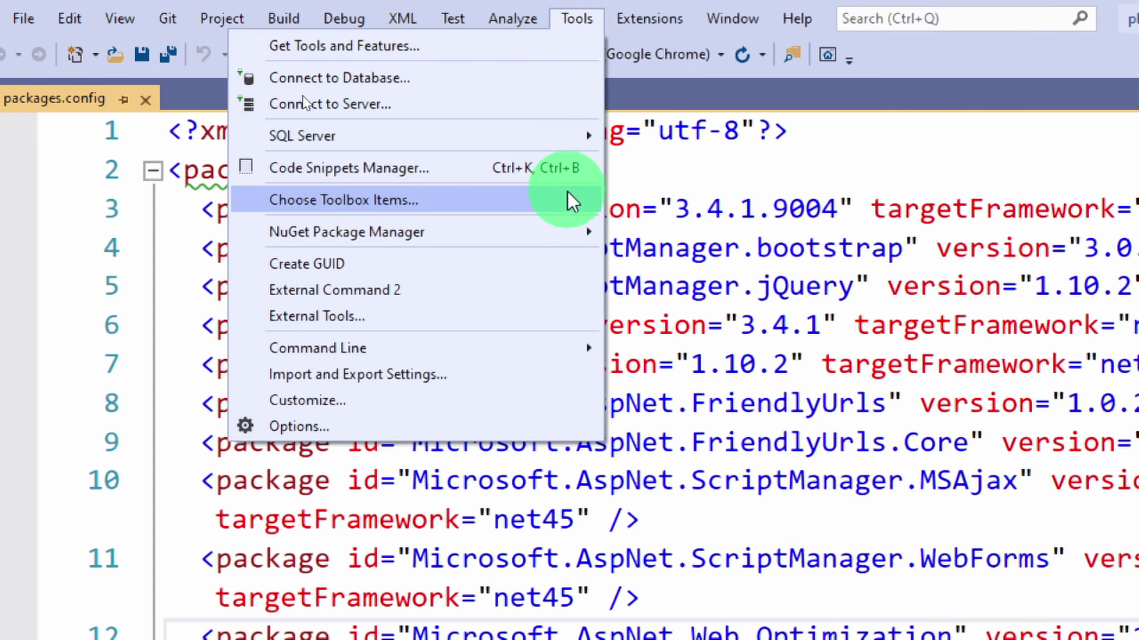
mouse_move(567, 238)
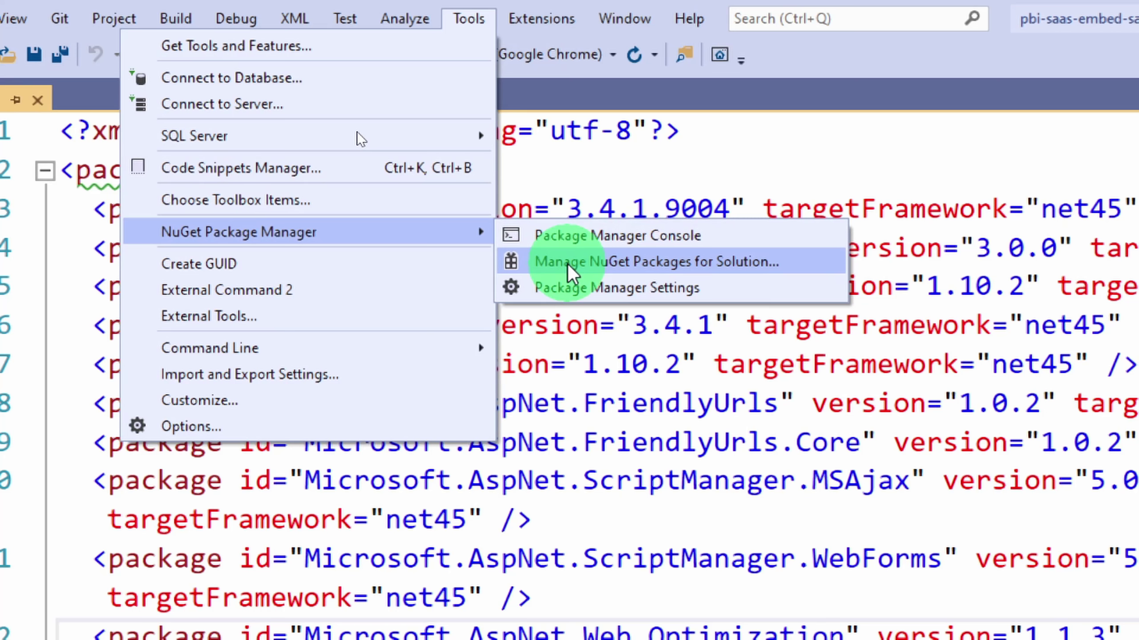
click(567, 263)
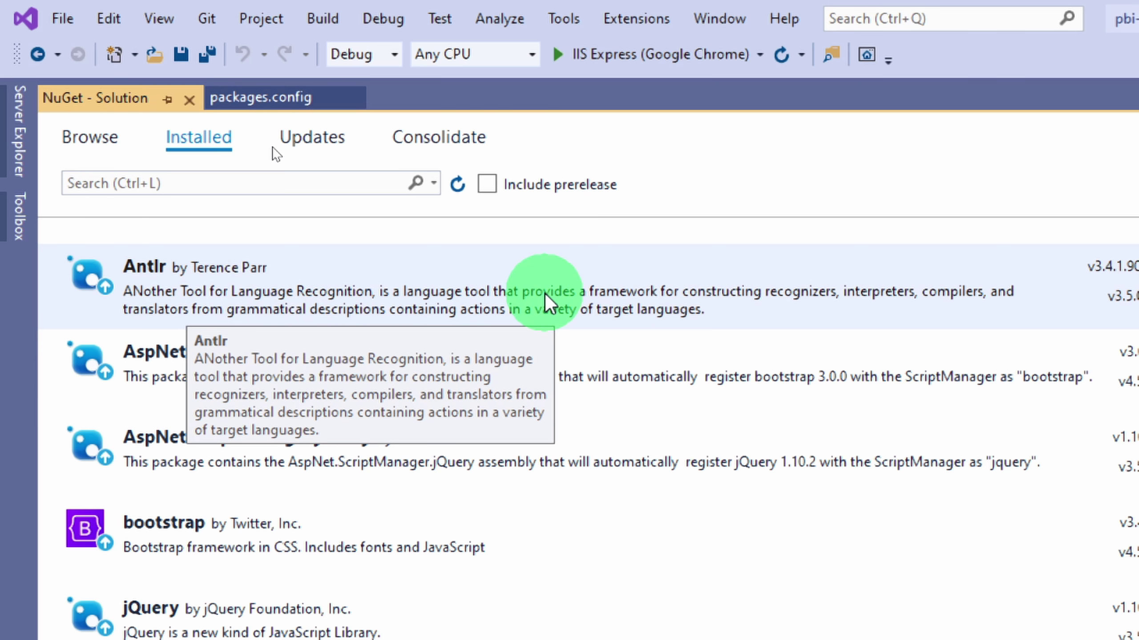
click(319, 143)
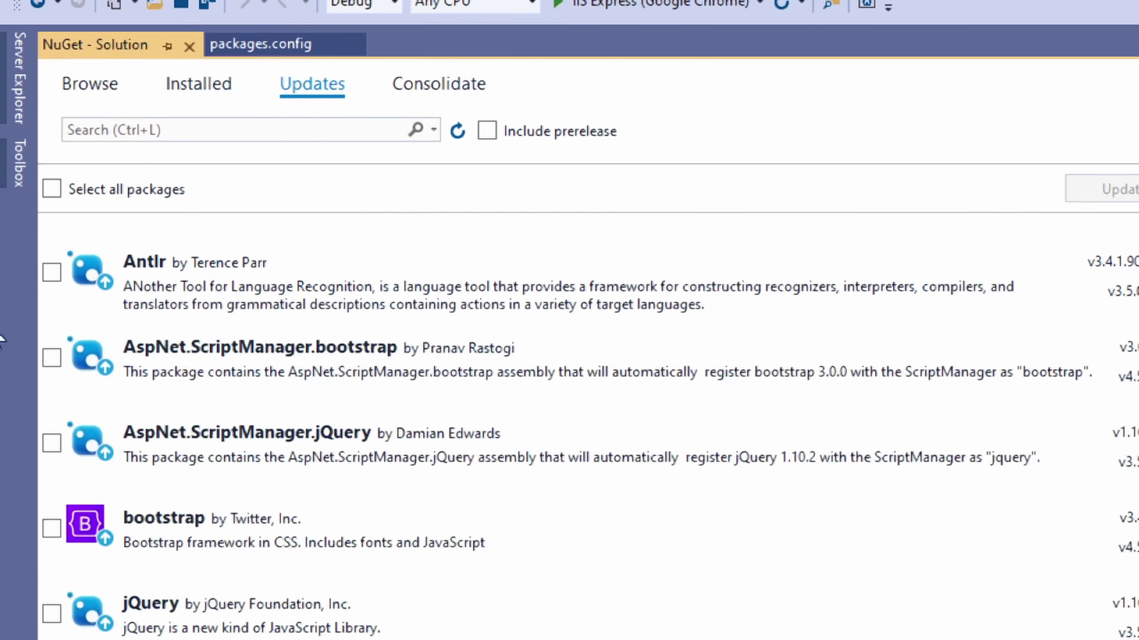
- Mark the Antlr package for updating and close the NuGet package manager
click(87, 328)
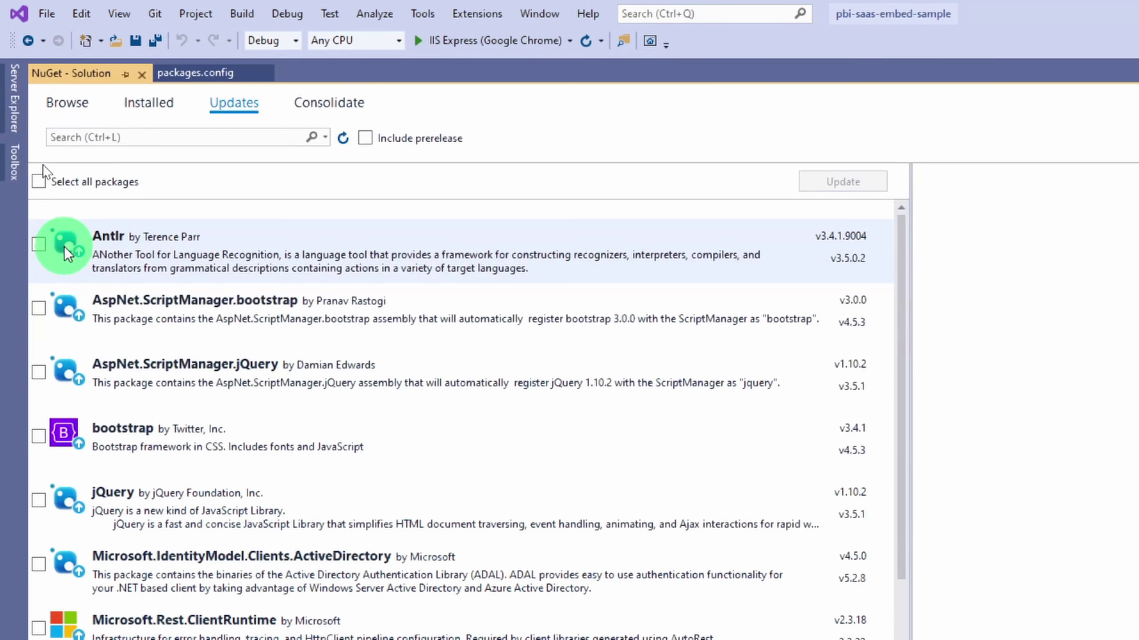
click(63, 379)
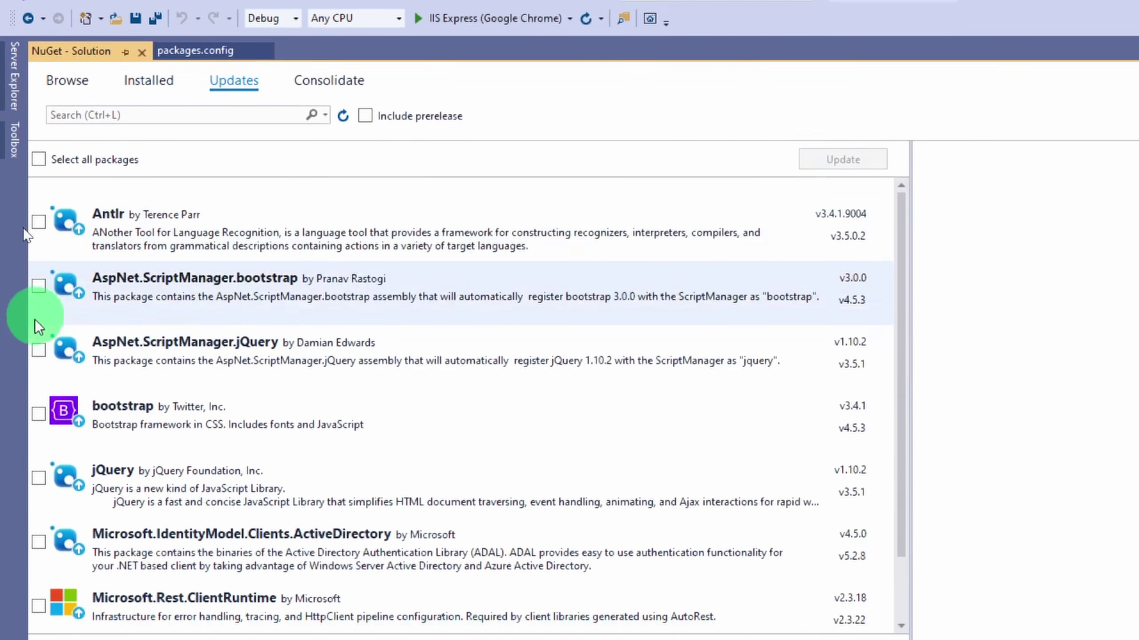
click(39, 244)
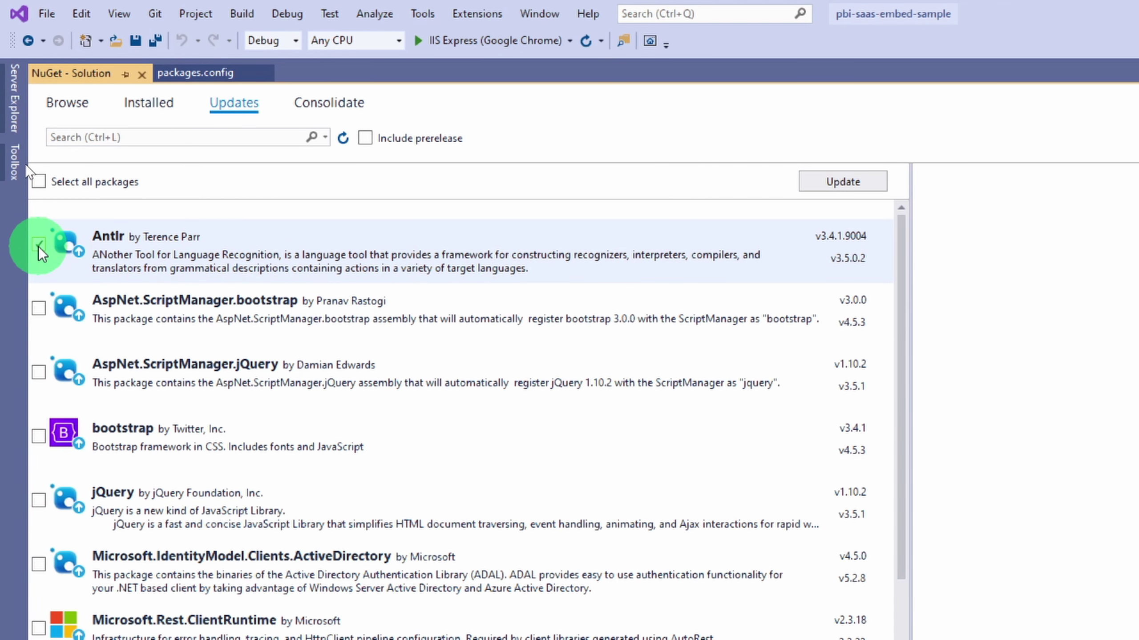
click(843, 183)
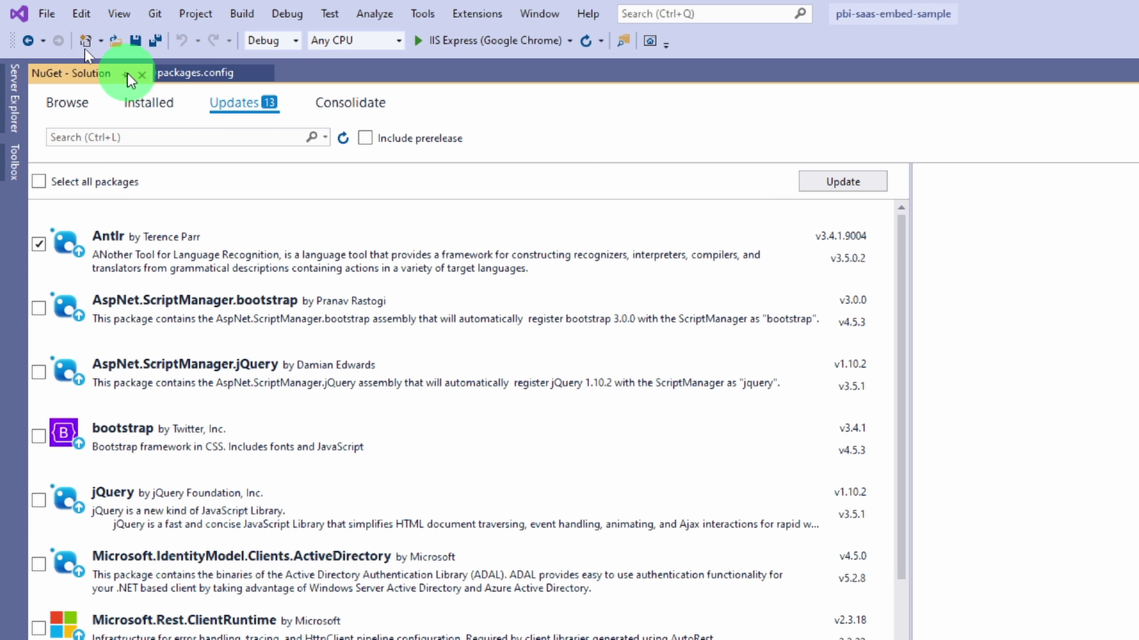
click(142, 75)
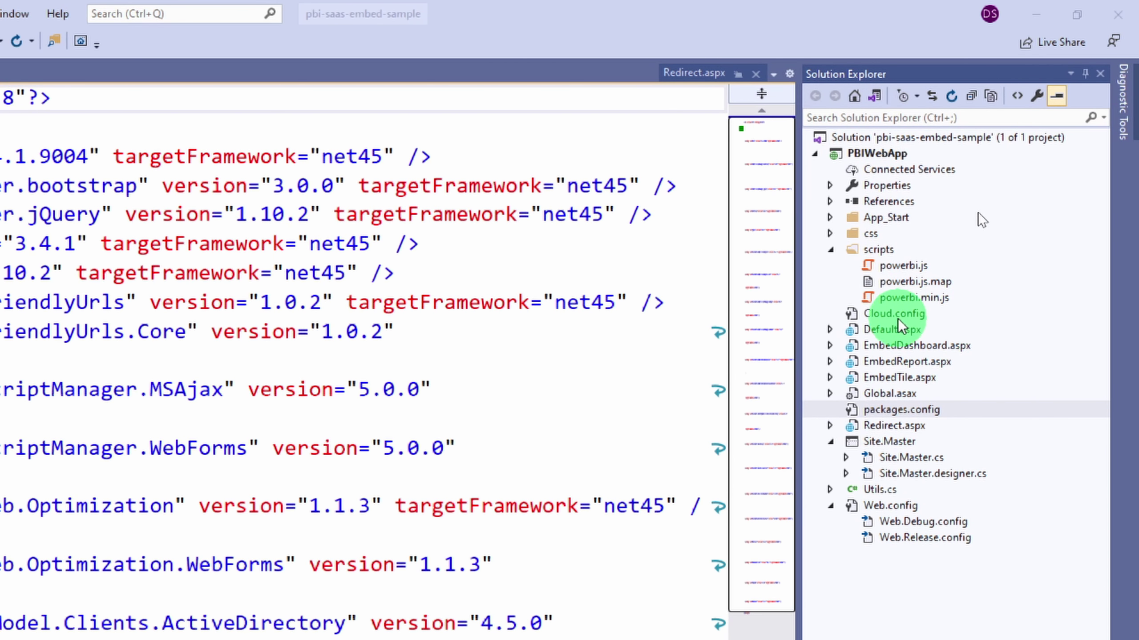
- Open Cloud.config and normalize its line endings to Windows (CR LF)
double_click(900, 317)
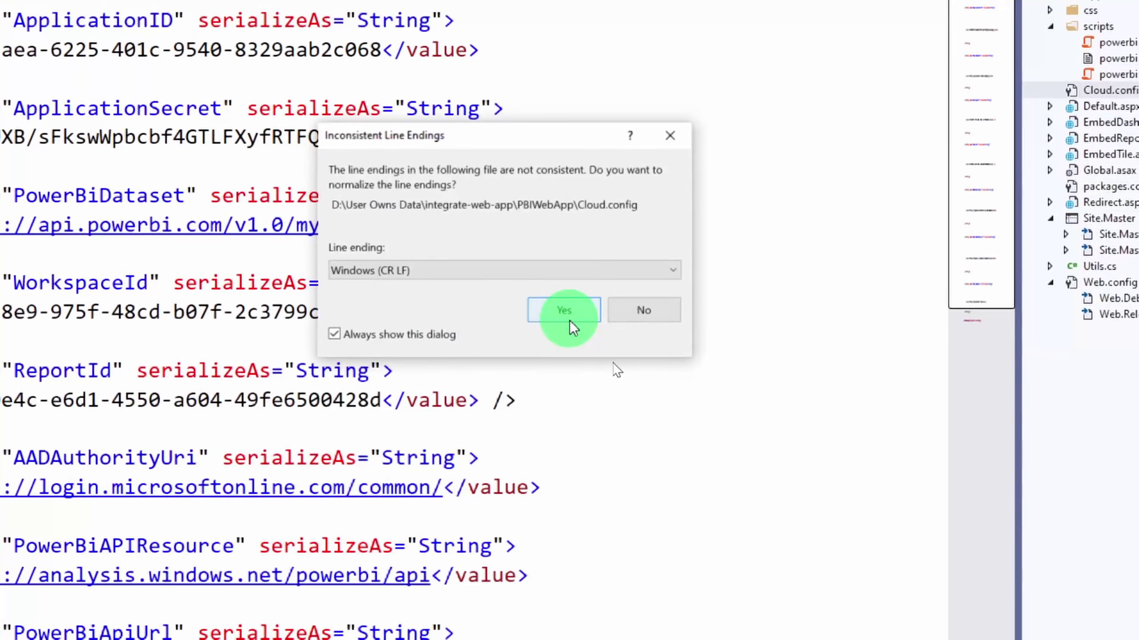
click(570, 320)
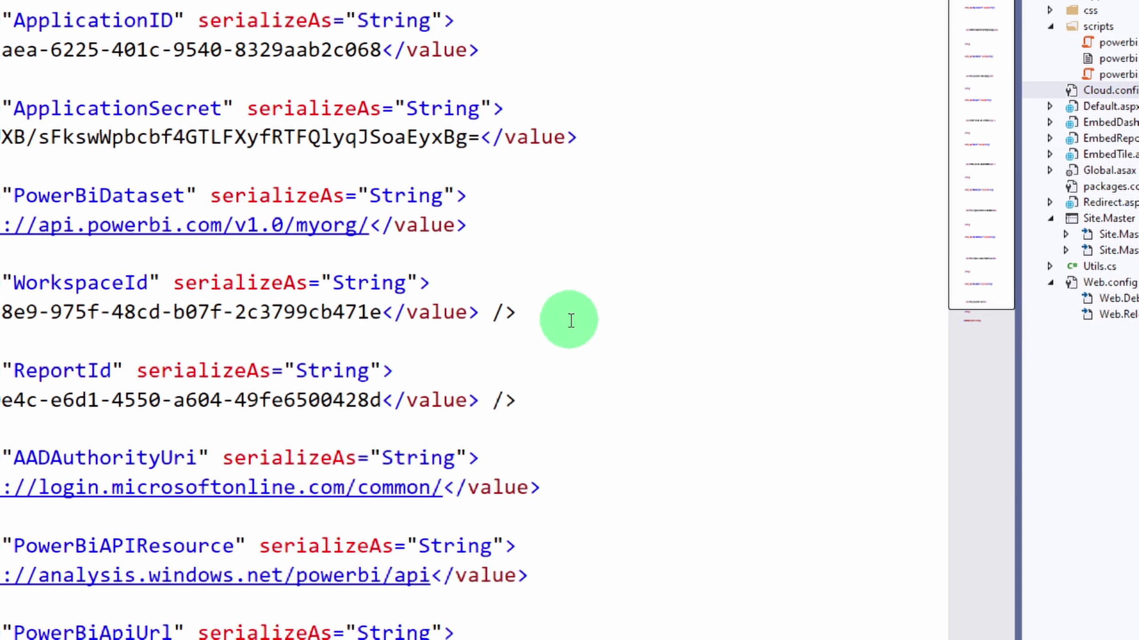
click(571, 321)
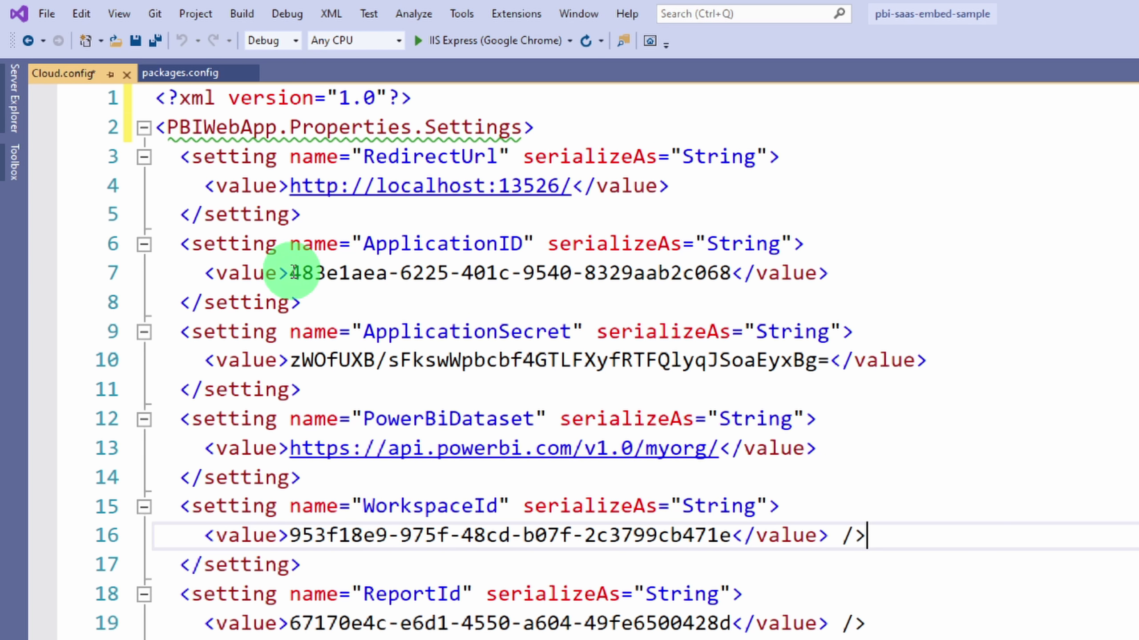
- Compare the ApplicationID value in Cloud.config with the App Id in the Notepad notes, moving the Notepad window over the code
drag(289, 272, 717, 273)
drag(569, 274, 582, 274)
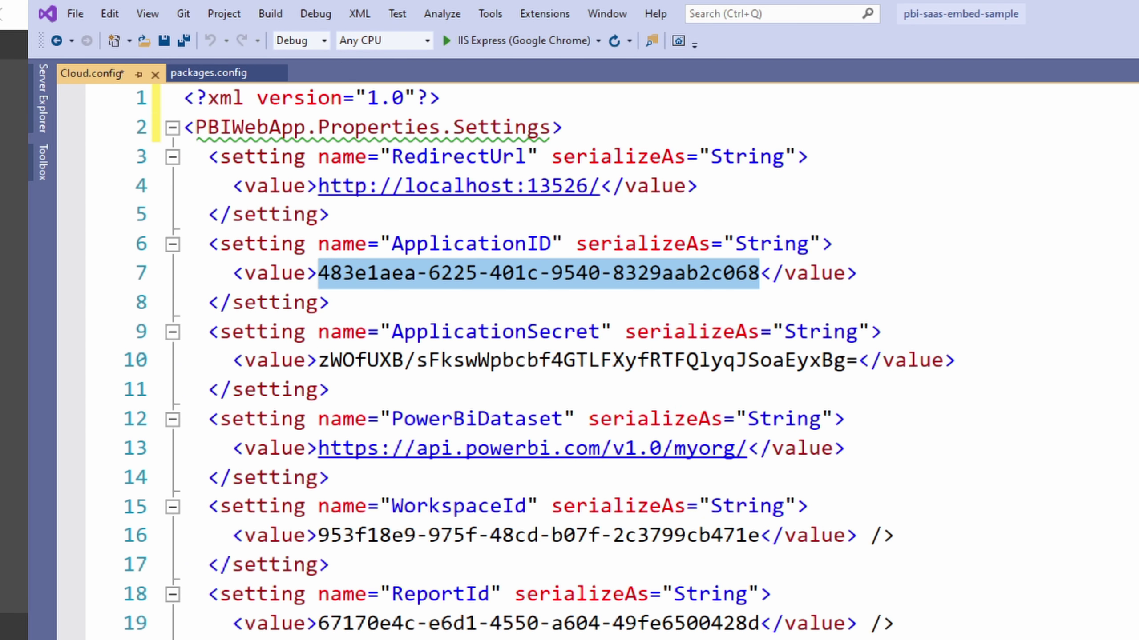
key(alt+Tab)
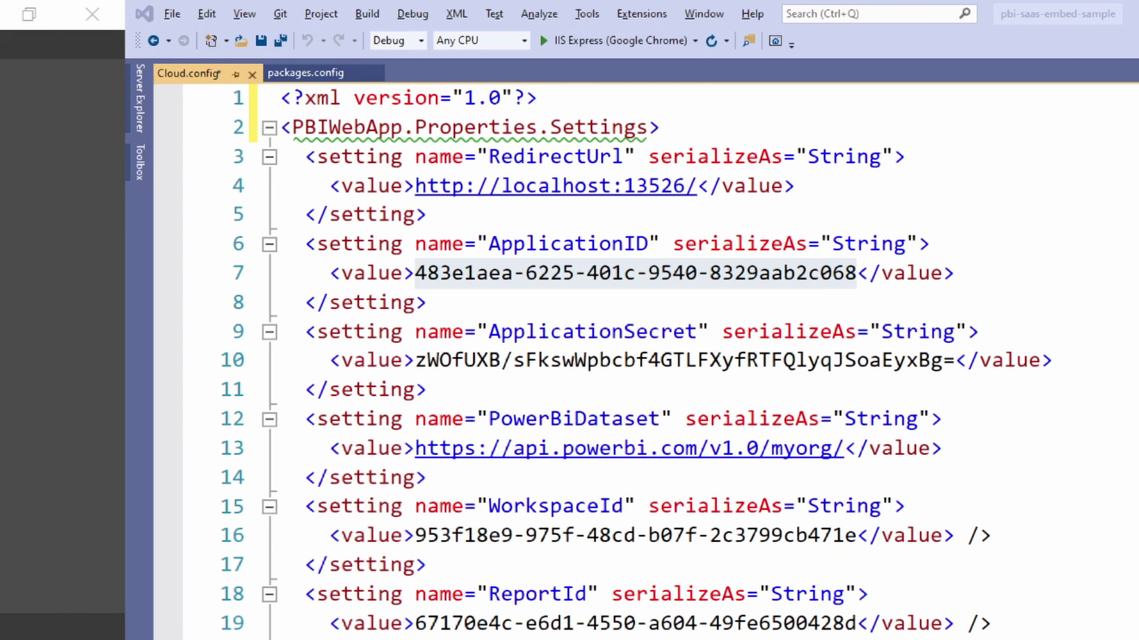
click(29, 13)
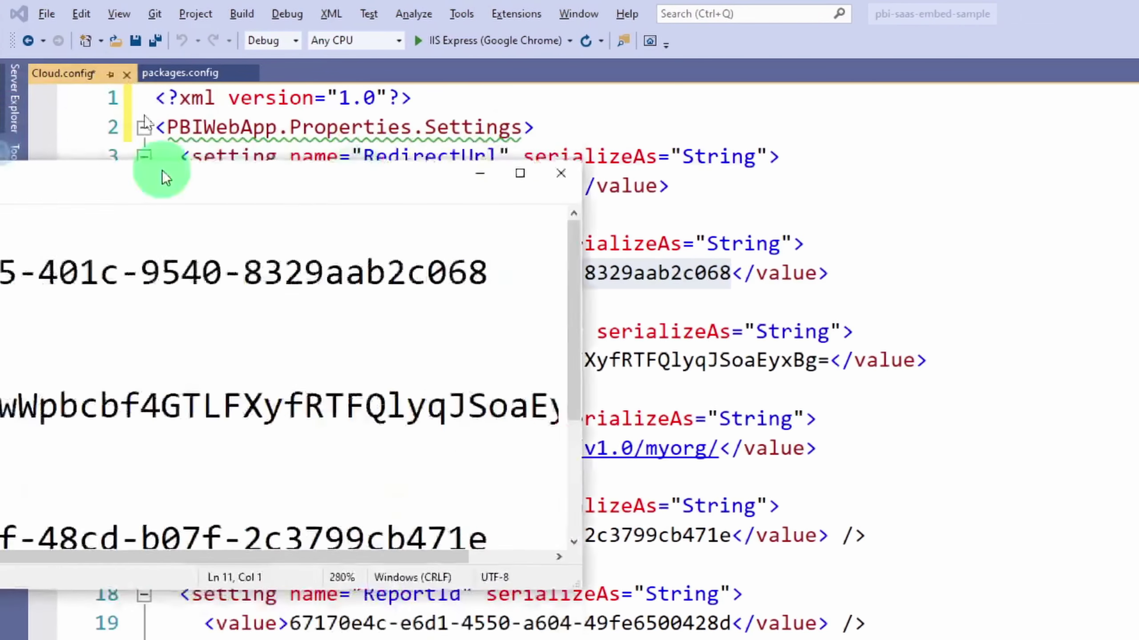
drag(162, 170, 581, 115)
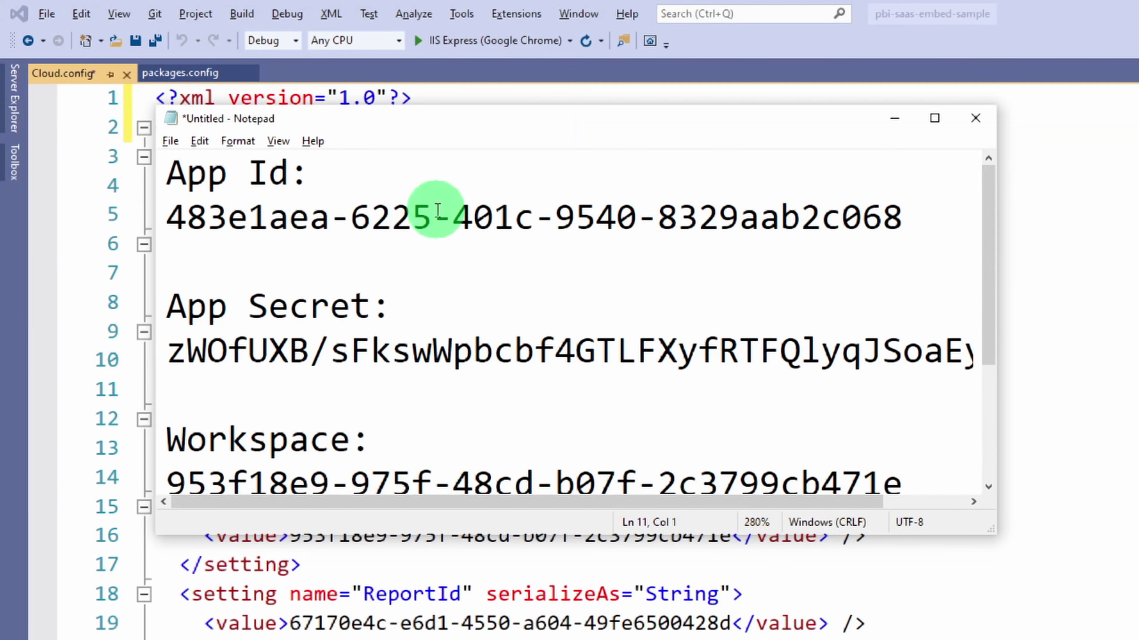
click(415, 221)
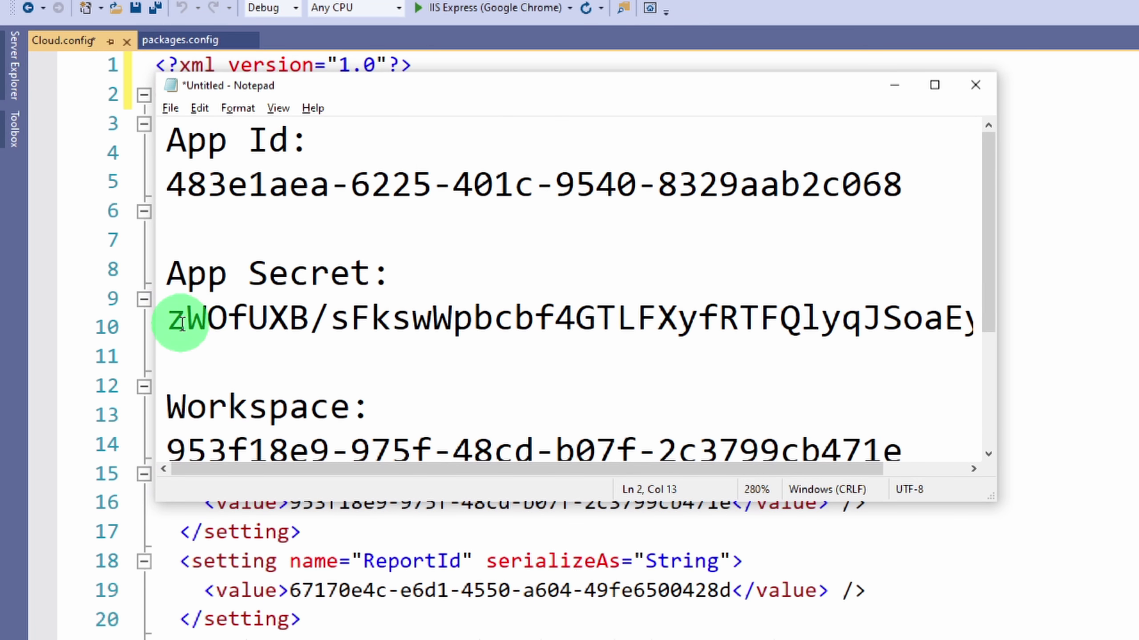
- Switch back to Visual Studio and check the ApplicationSecret value in Cloud.config
key(alt+Tab)
click(330, 324)
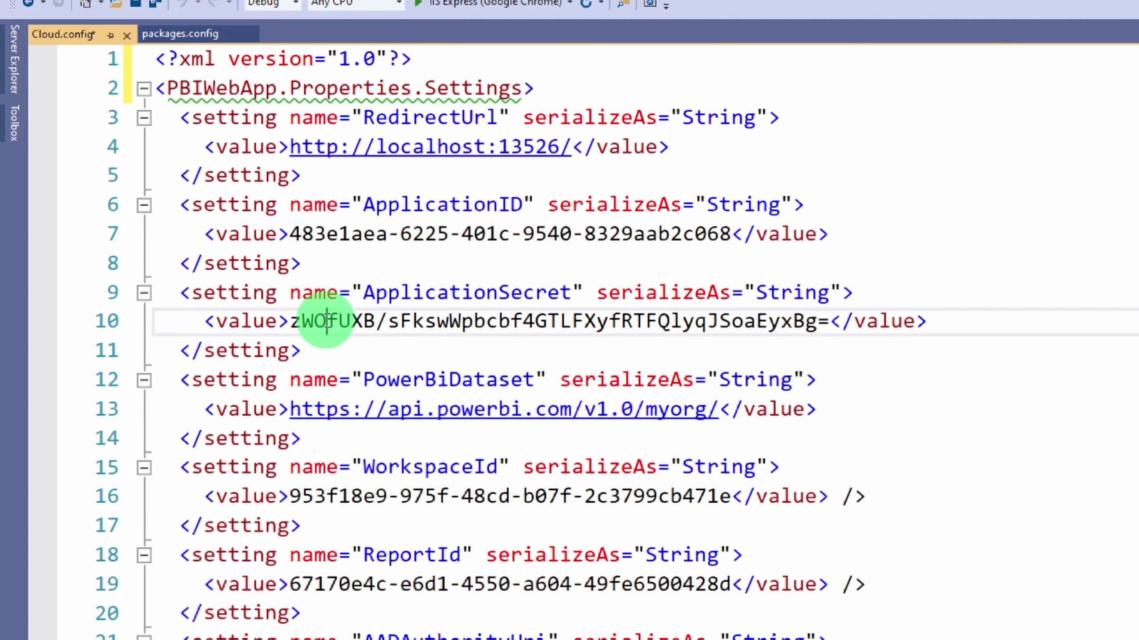
drag(302, 322, 646, 326)
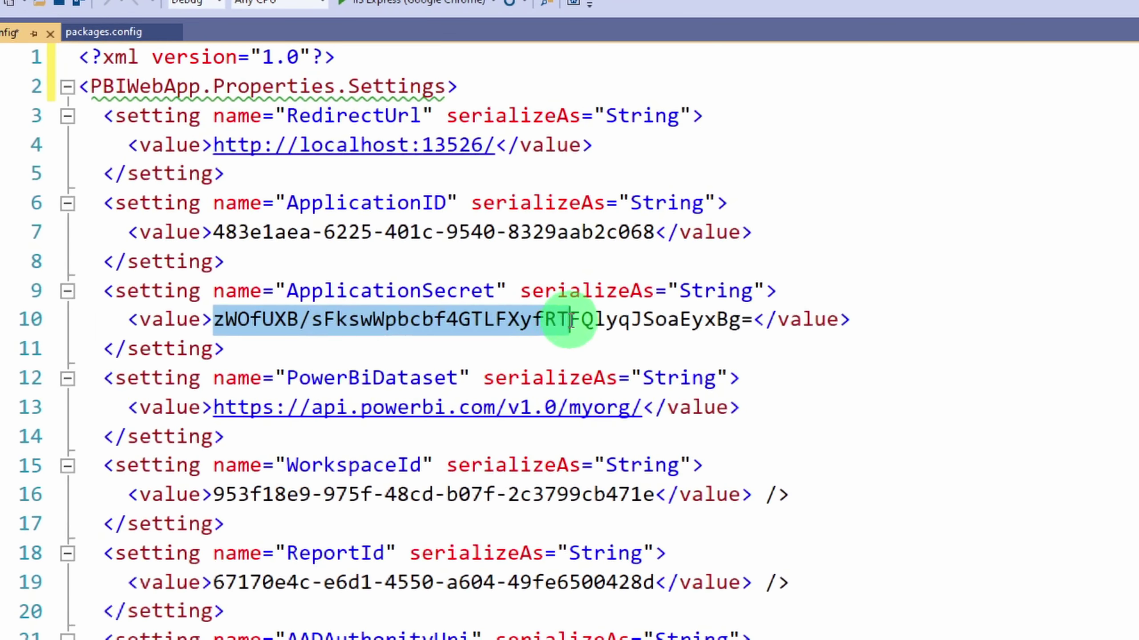
click(568, 321)
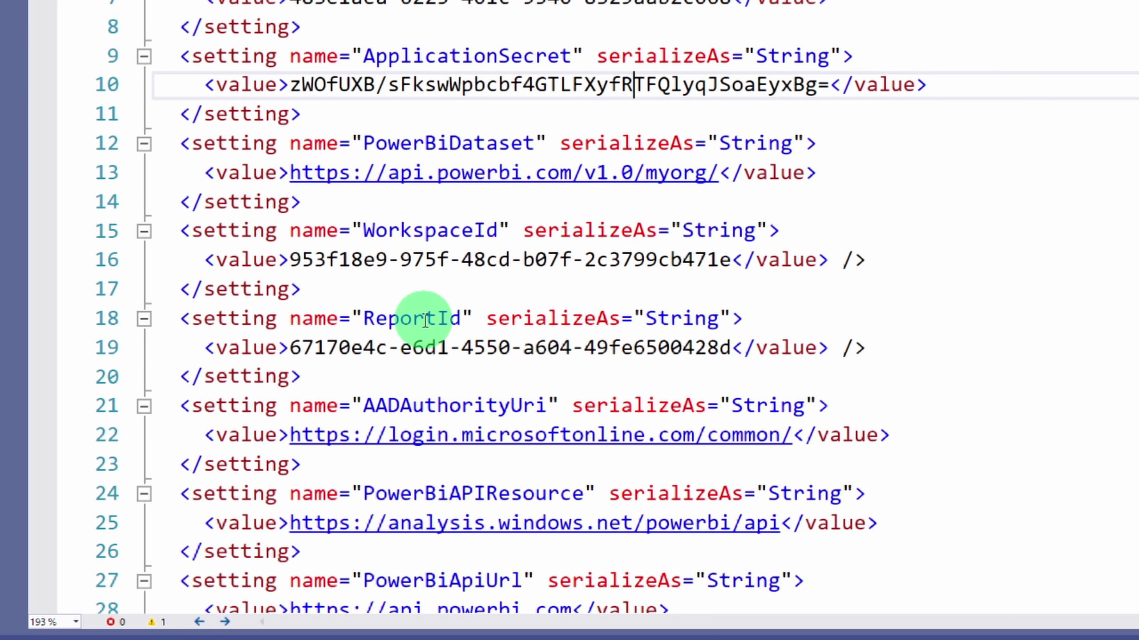
- Compare the Workspace and Report IDs in the Notepad notes with Cloud.config, then return to Visual Studio
key(alt+Tab)
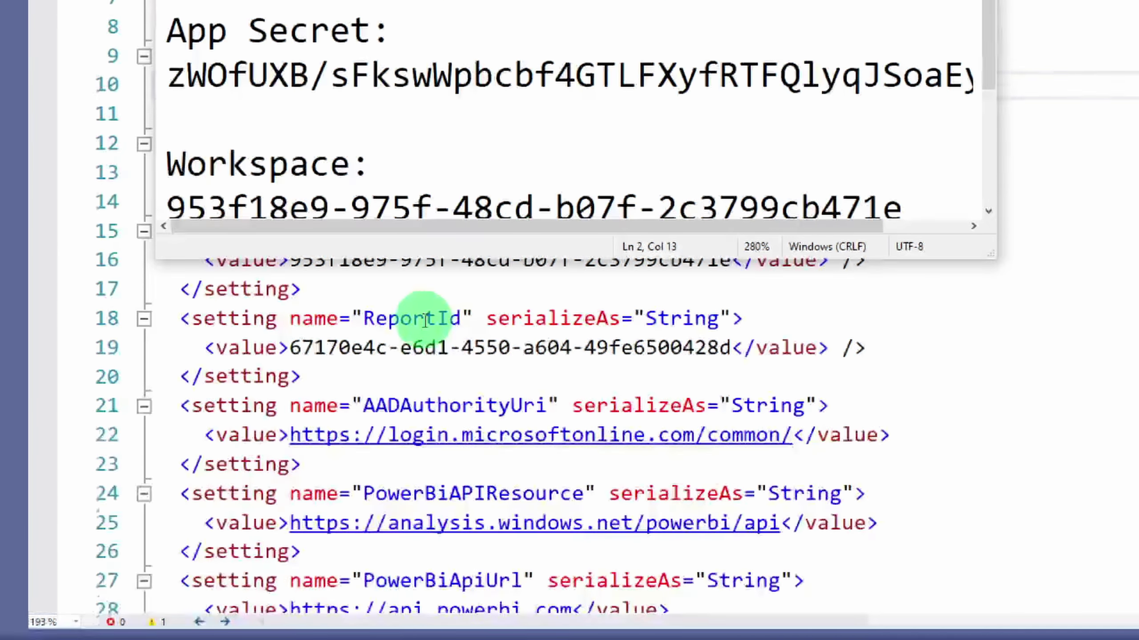
scroll(464, 313, down, 1)
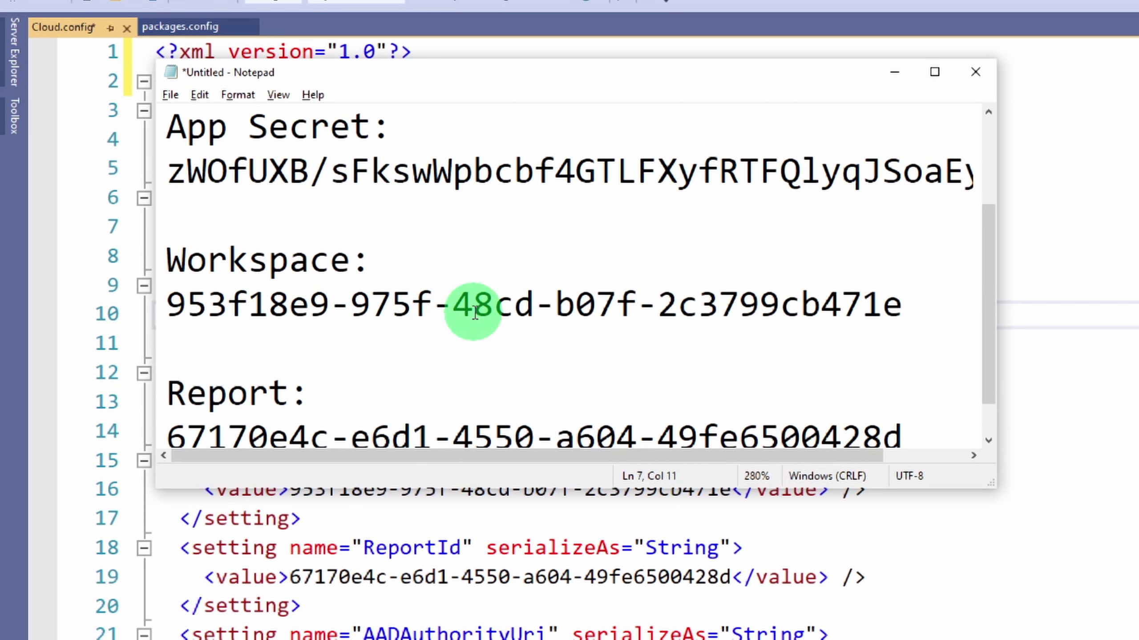
scroll(471, 319, down, 1)
key(alt+Tab)
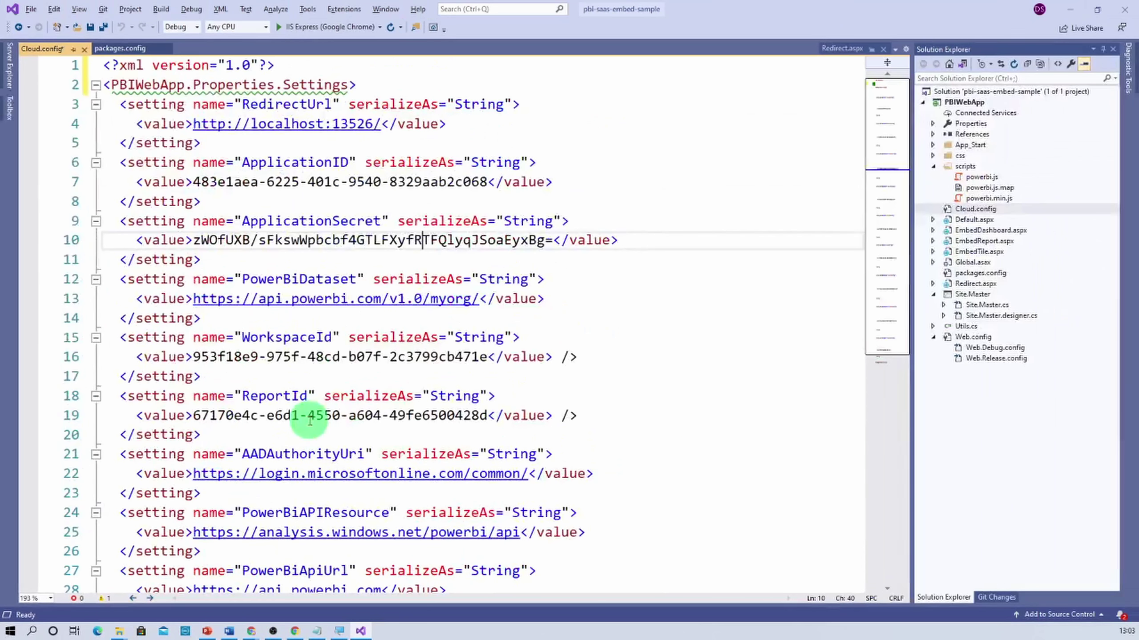
- Review the ApplicationID, ApplicationSecret, WorkspaceId and ReportId settings in Cloud.config and save the file
drag(242, 161, 316, 162)
drag(271, 221, 349, 221)
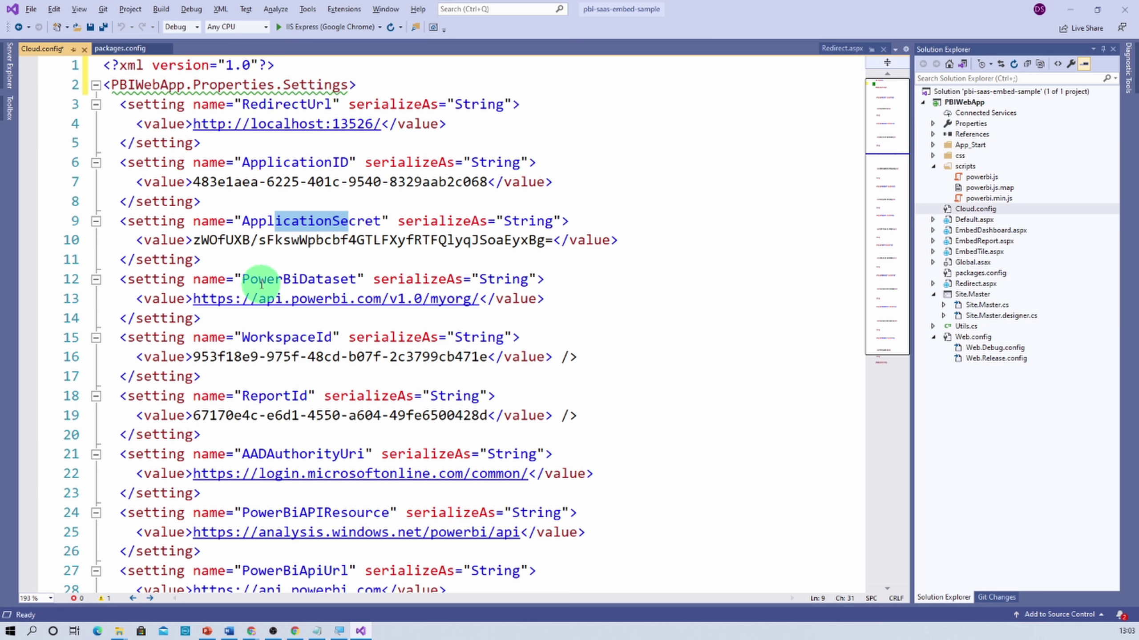
drag(245, 337, 316, 337)
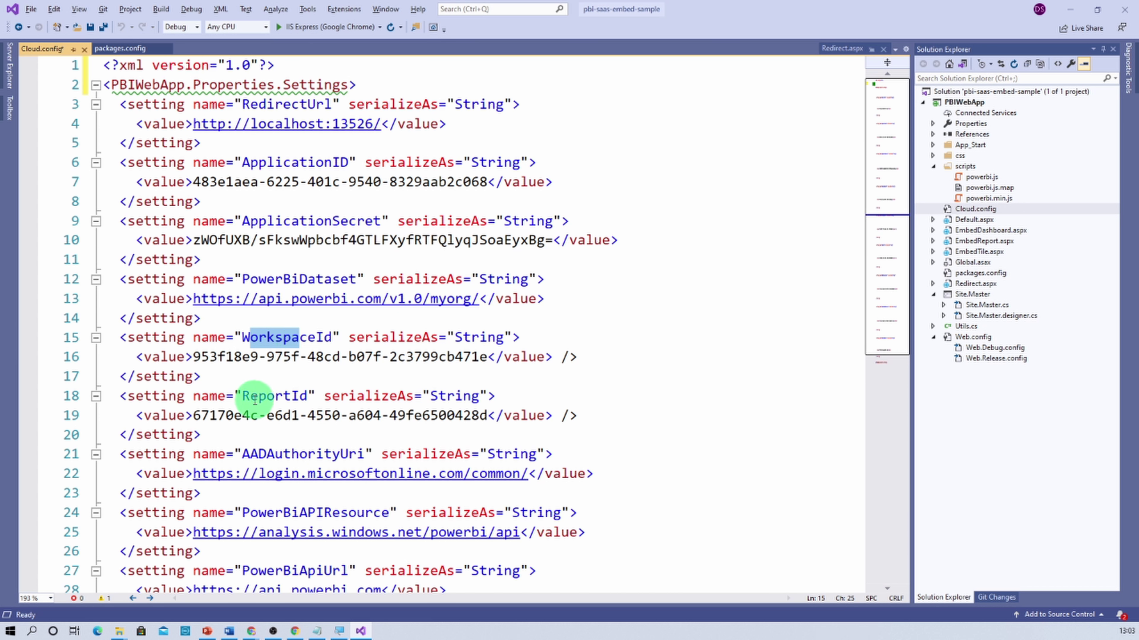
drag(249, 396, 297, 398)
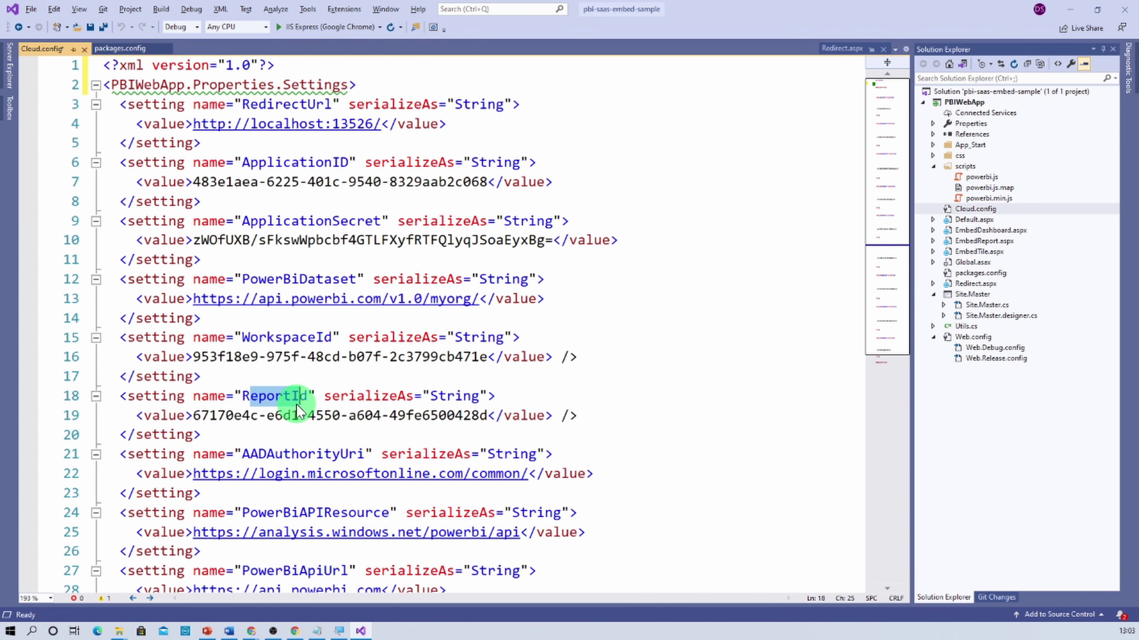
key(ctrl+s)
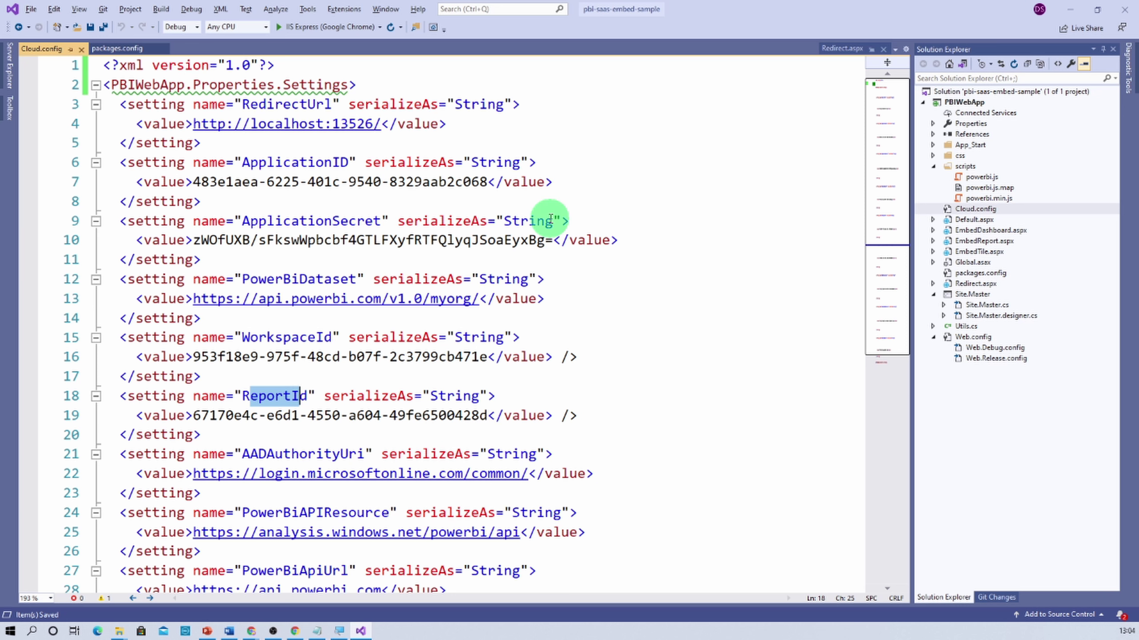
- Run the web application with IIS Express in Chrome, choose to embed a report and request the report
click(284, 30)
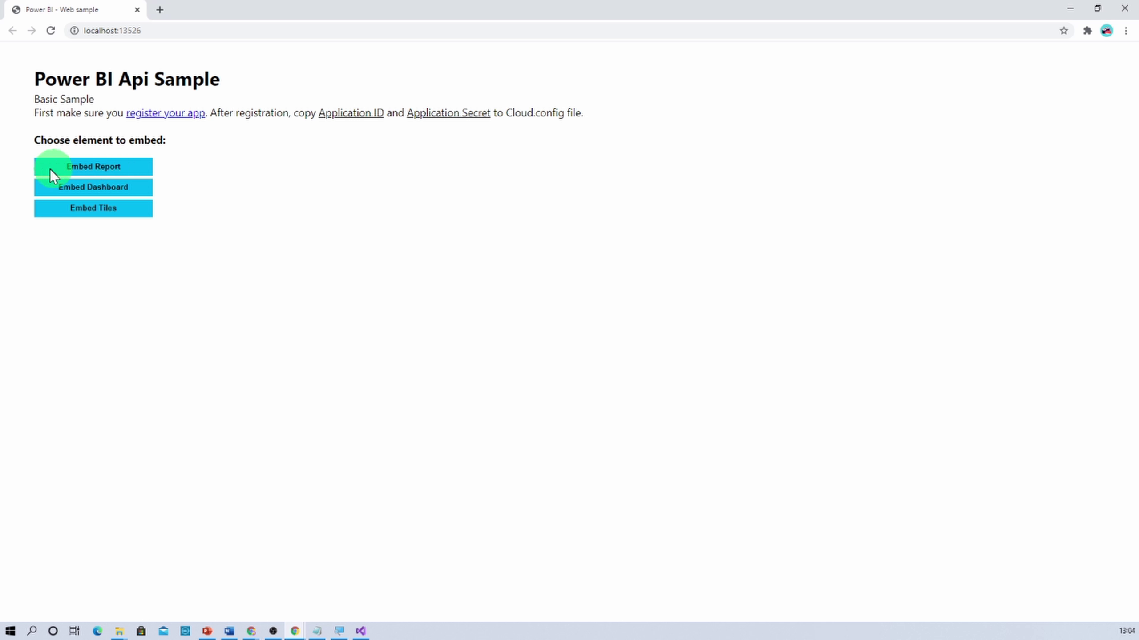
click(113, 169)
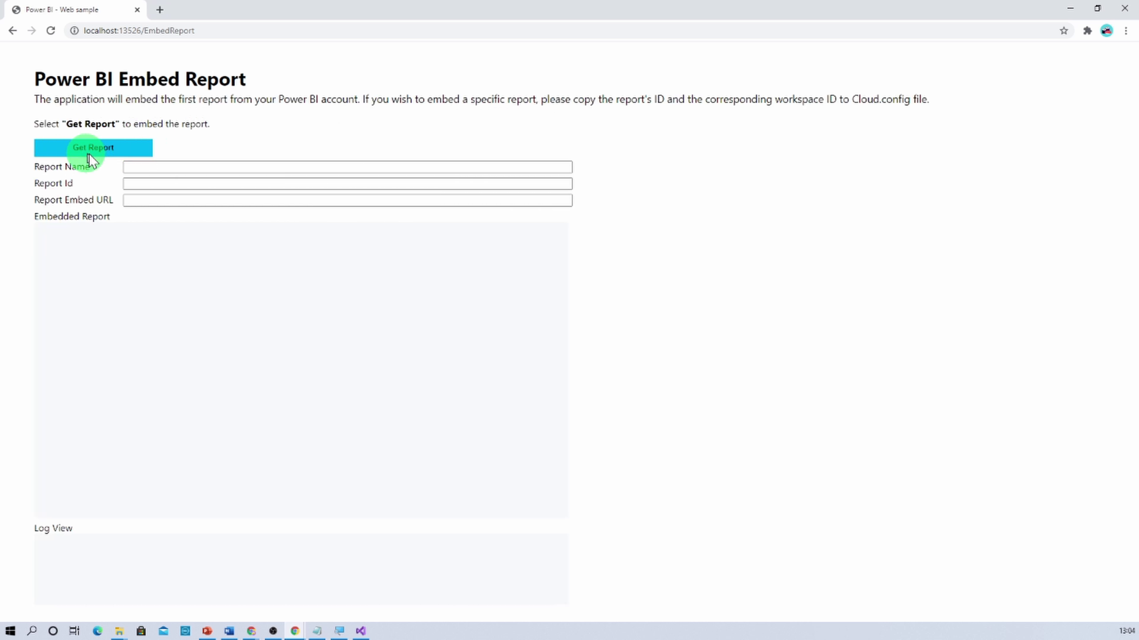
click(105, 148)
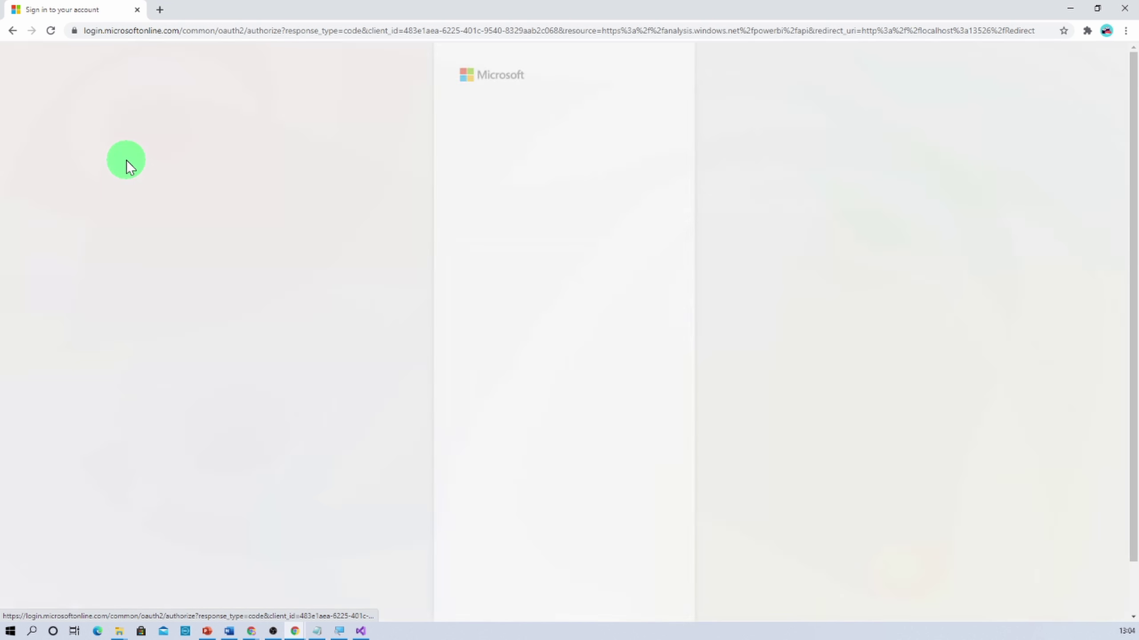